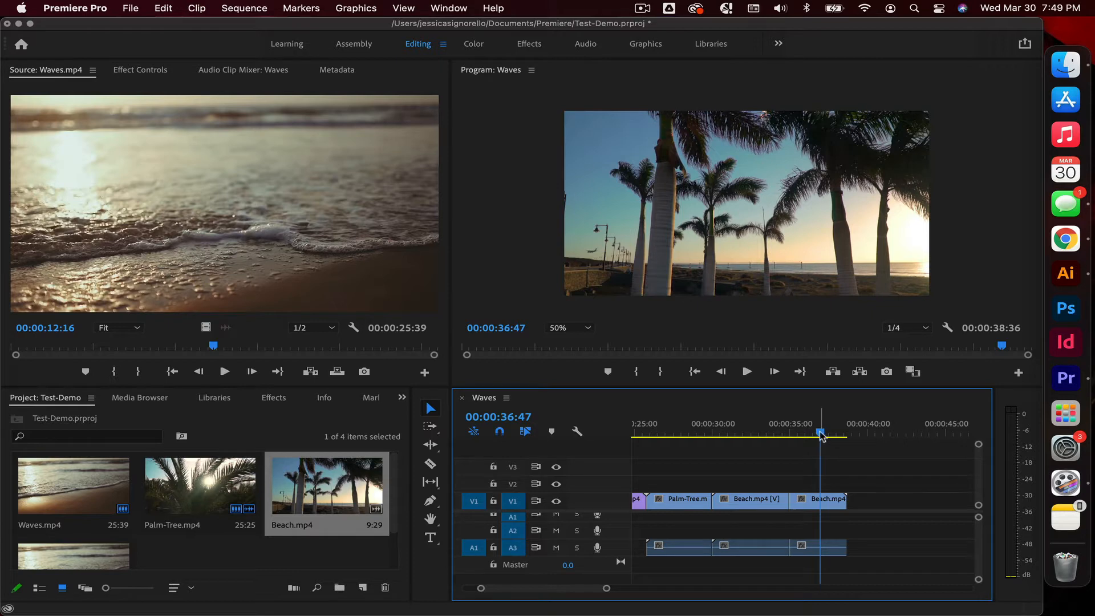
- Play the sequence across the cut from Waves.mp4 to Palm-Tree.mp4
left_click_drag(821, 436, 762, 474)
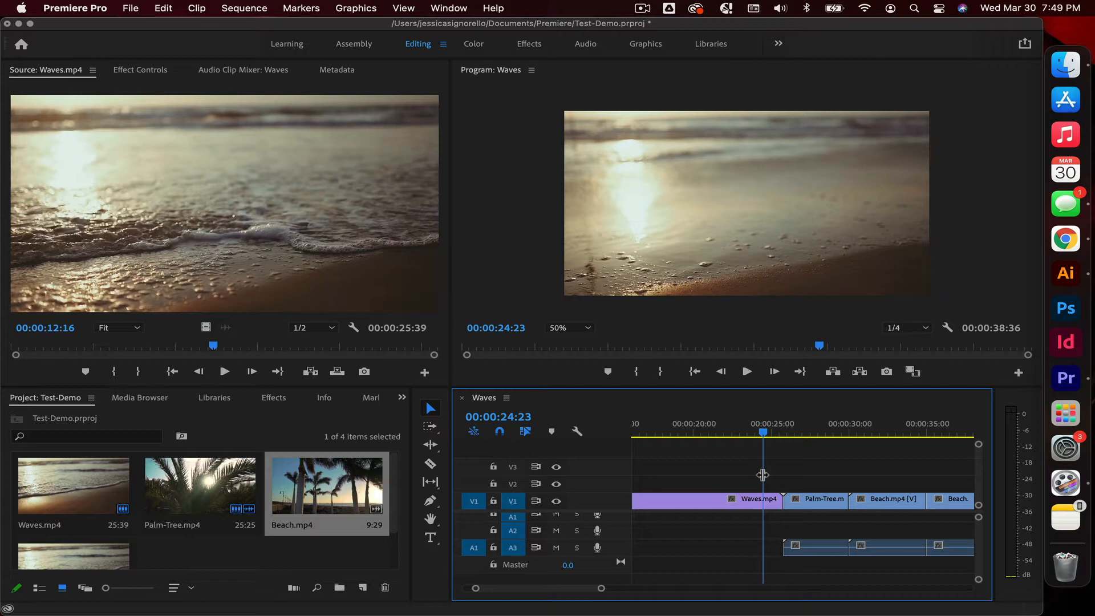
key("space")
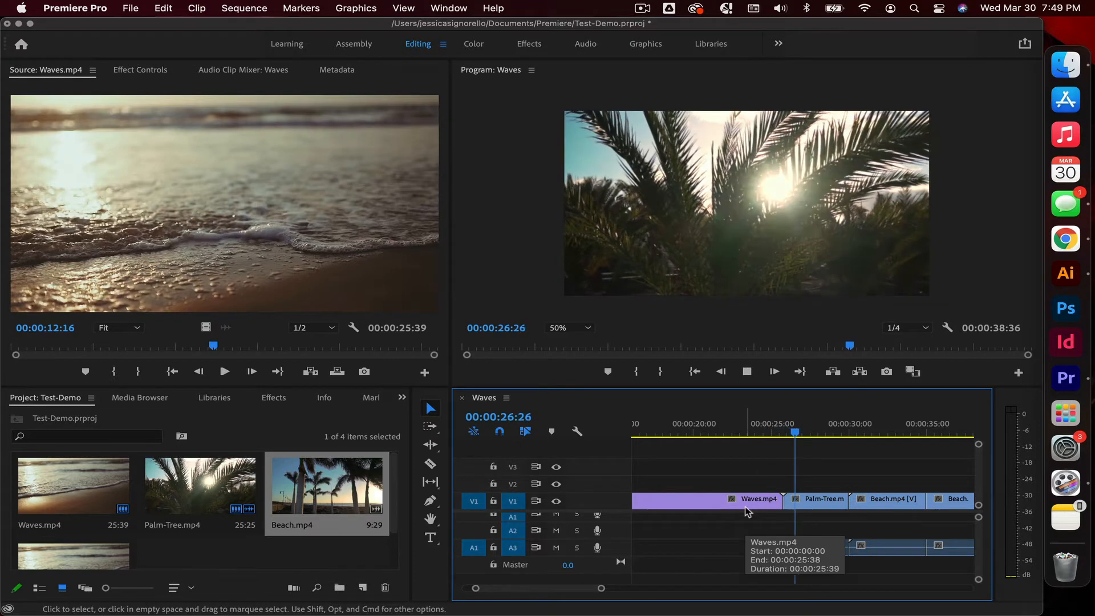
key("space")
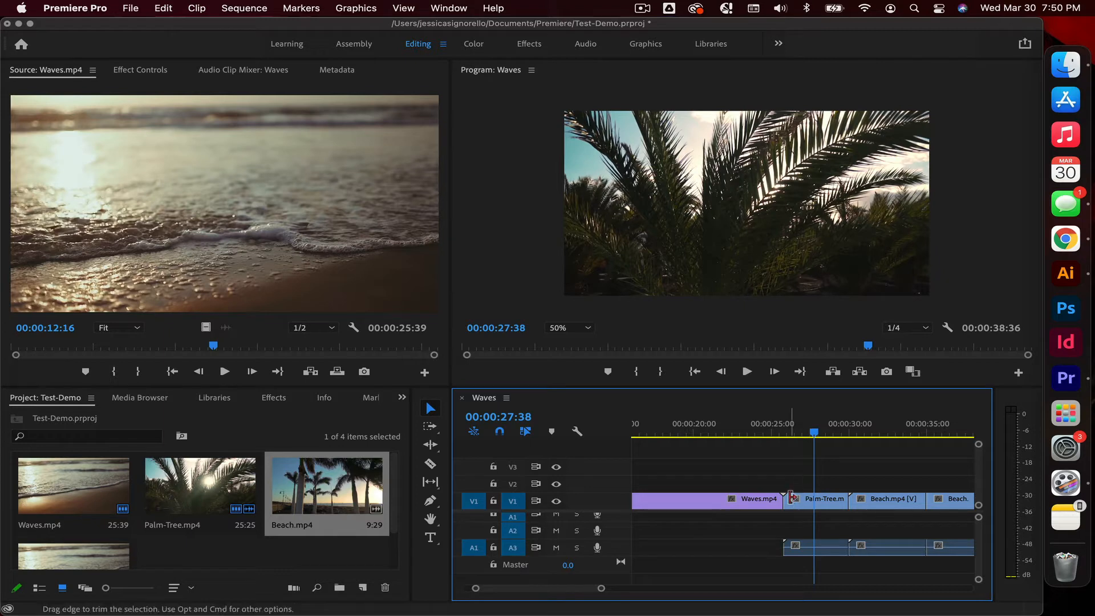
- Apply the default transition at the cut between Waves.mp4 and Palm-Tree.mp4 on V1, accepting repeated frames
left_click(784, 501)
left_click(781, 479)
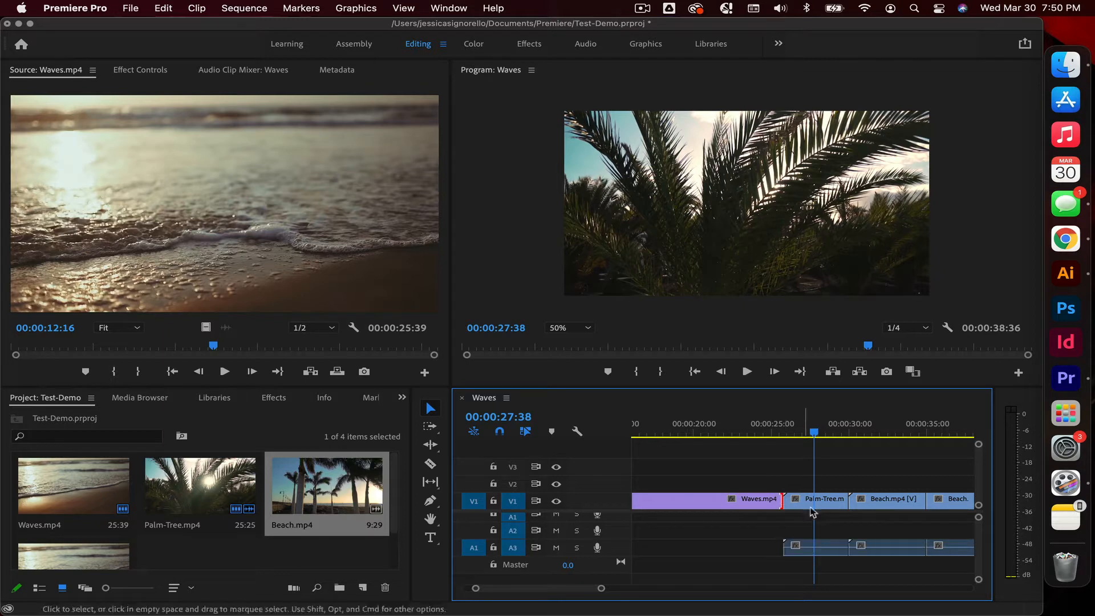
right_click(782, 501)
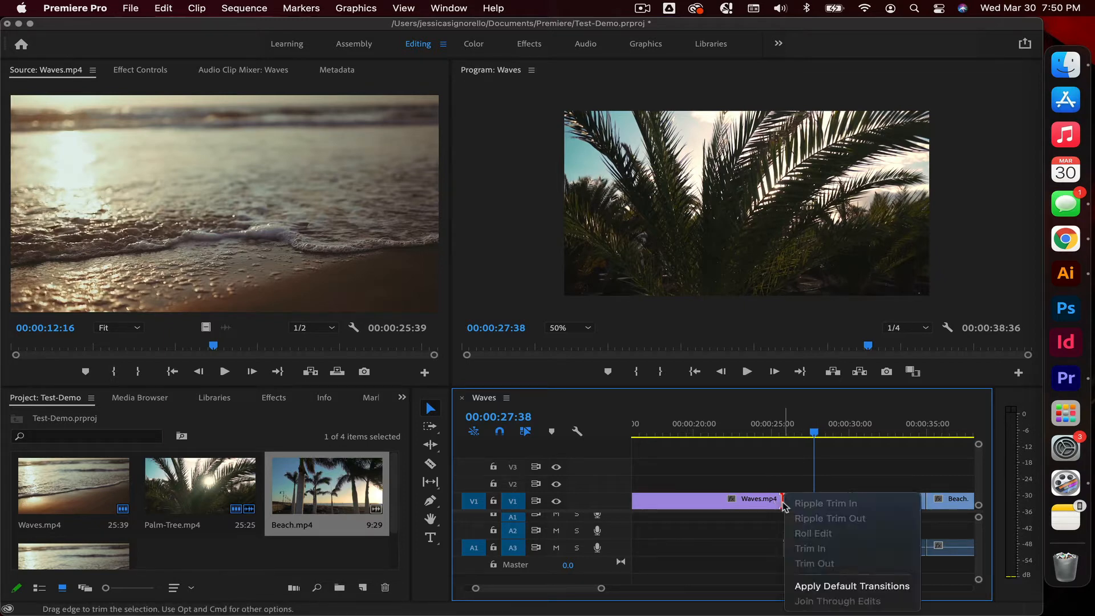
left_click(886, 592)
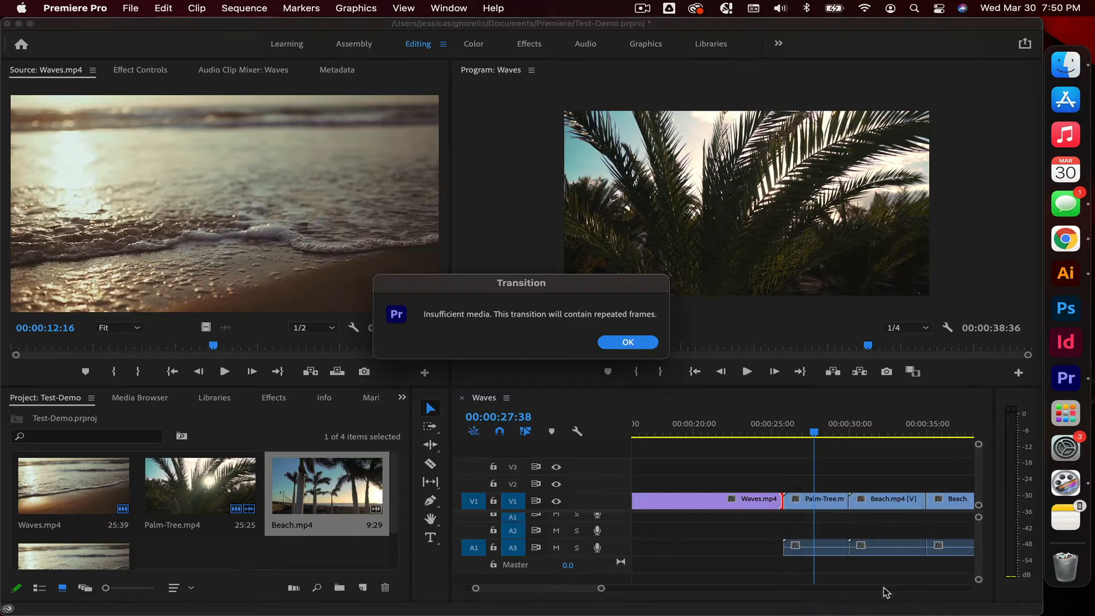
key("Return")
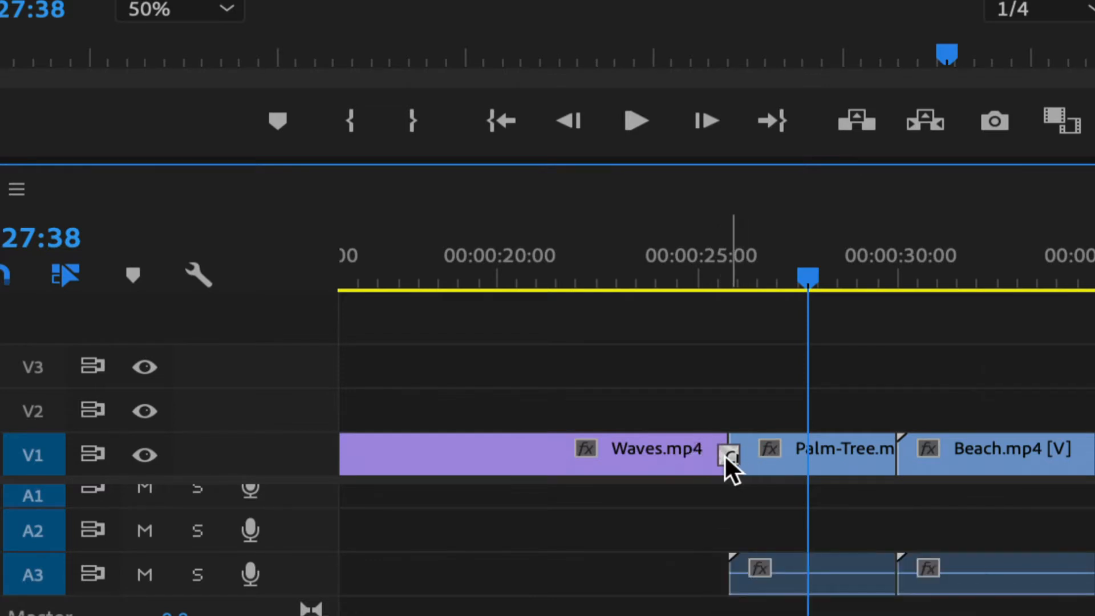
left_click(716, 489)
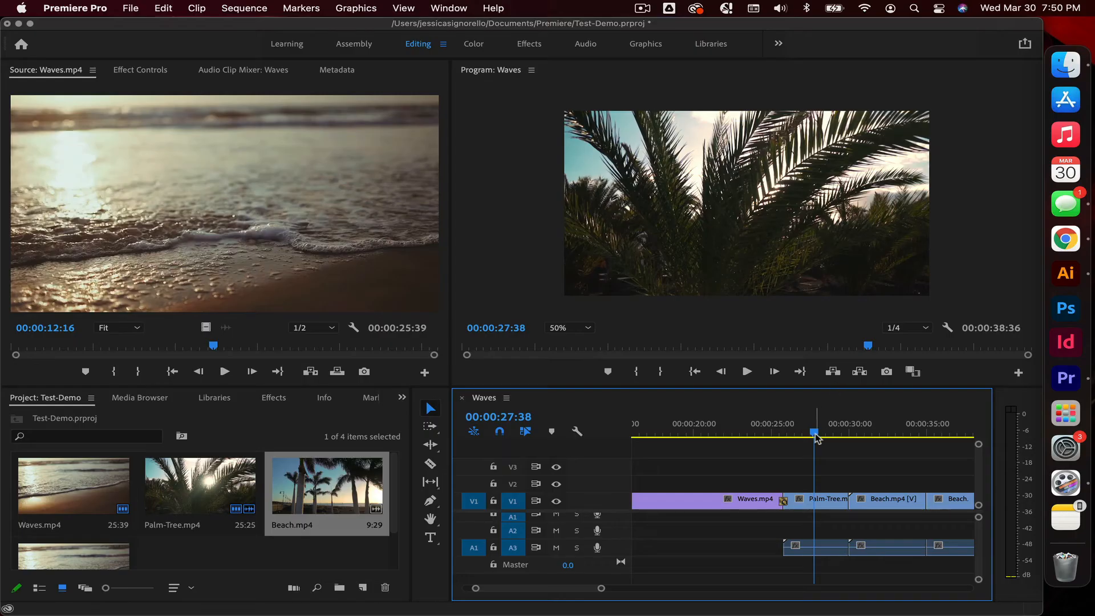
- Play back the new transition between Waves.mp4 and Palm-Tree.mp4 from just before the cut
left_click_drag(808, 279, 720, 277)
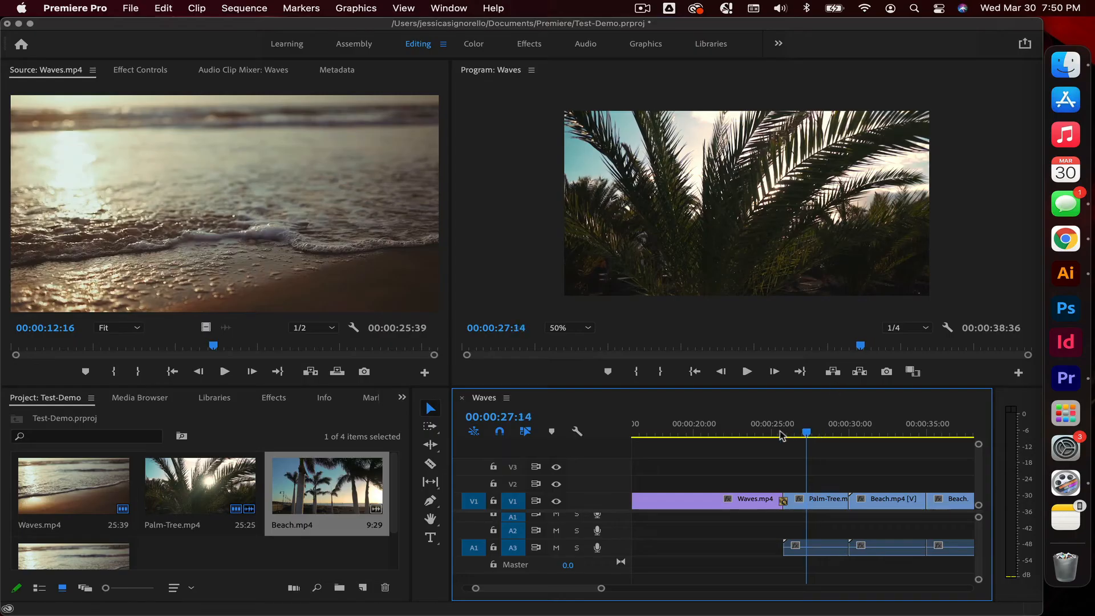
left_click_drag(781, 436, 778, 432)
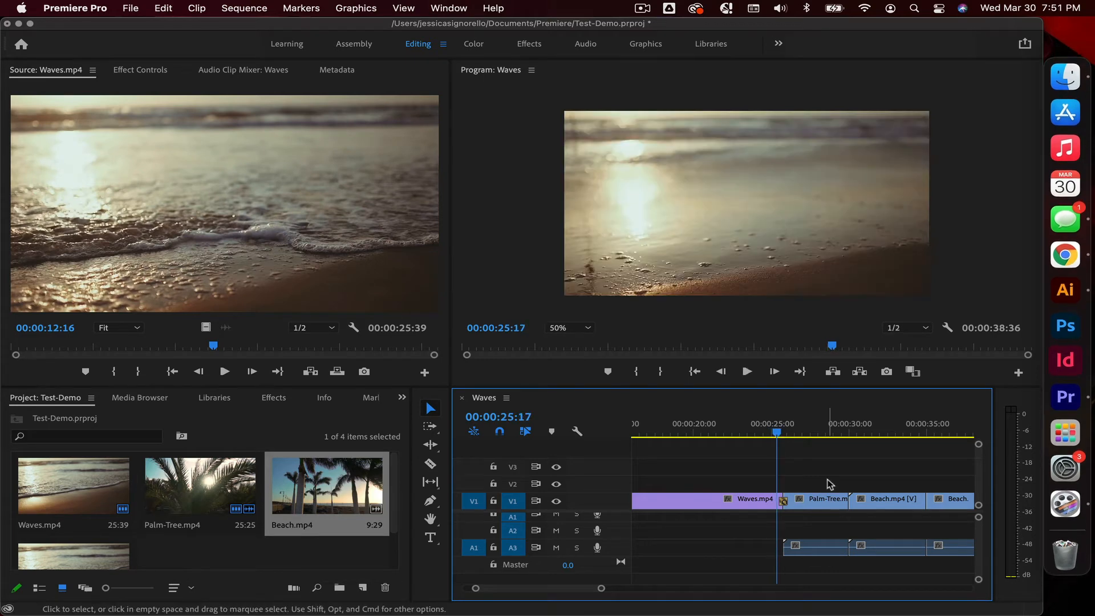
key("space")
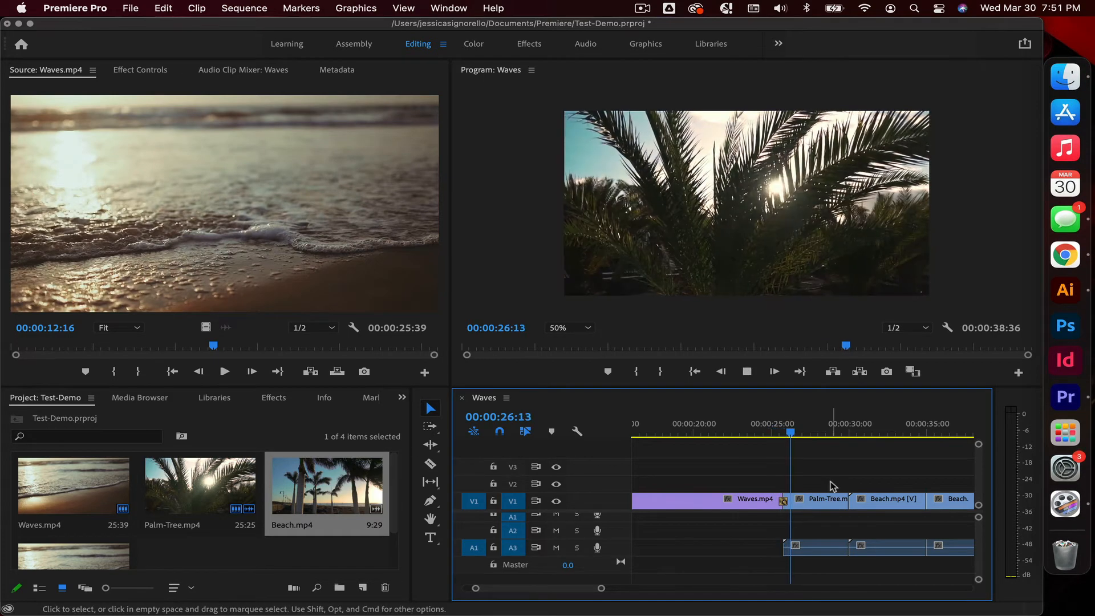
key("space")
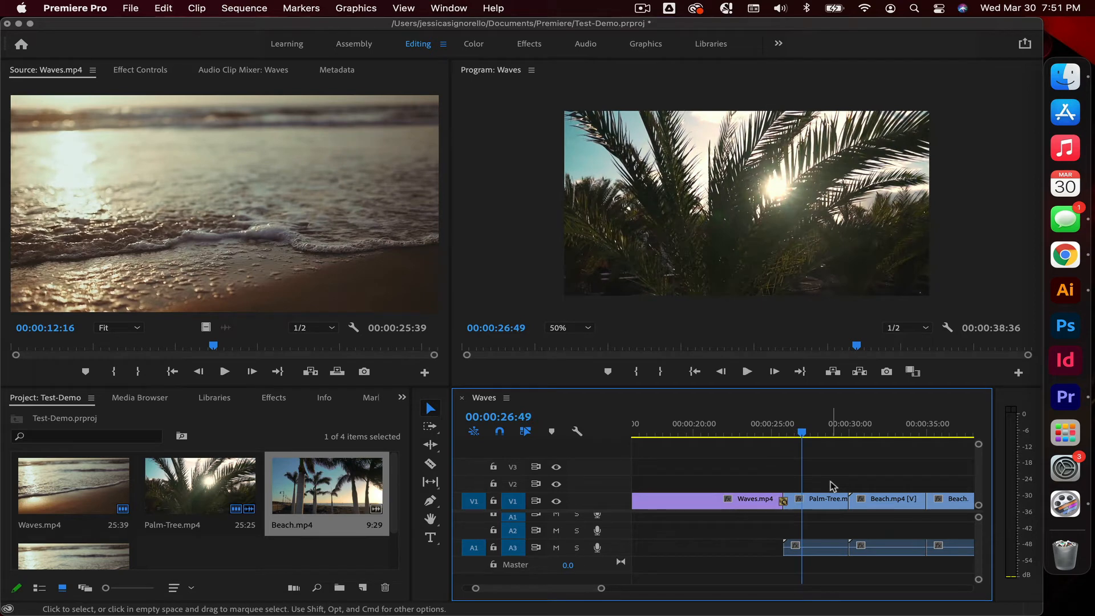
- Switch to the Effects workspace and expand the Video Transitions category of the effects library
scroll(762, 508, "right", 2)
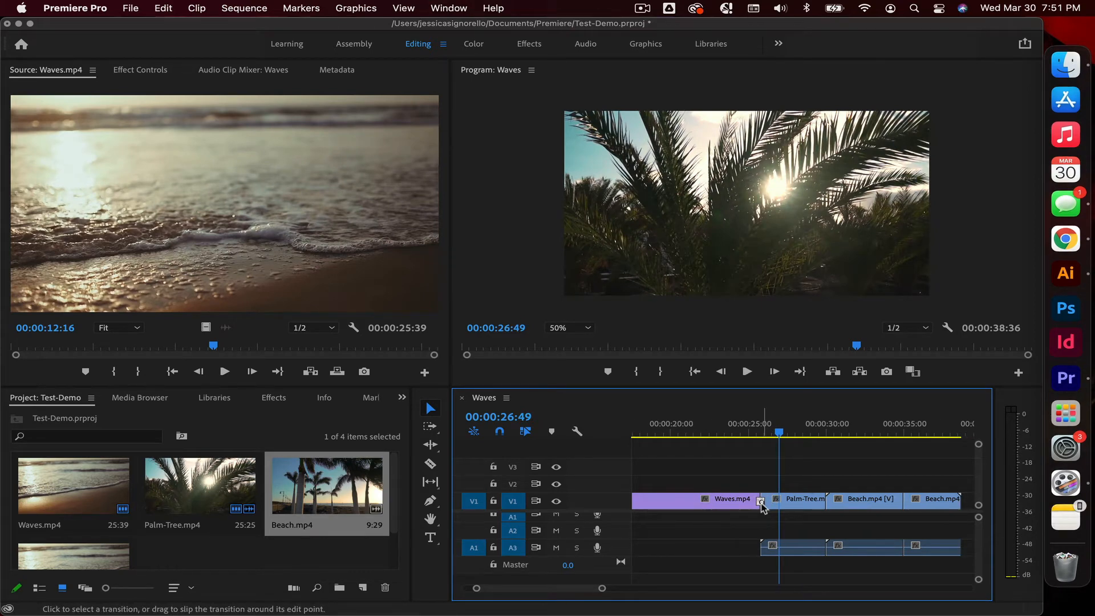
left_click(449, 8)
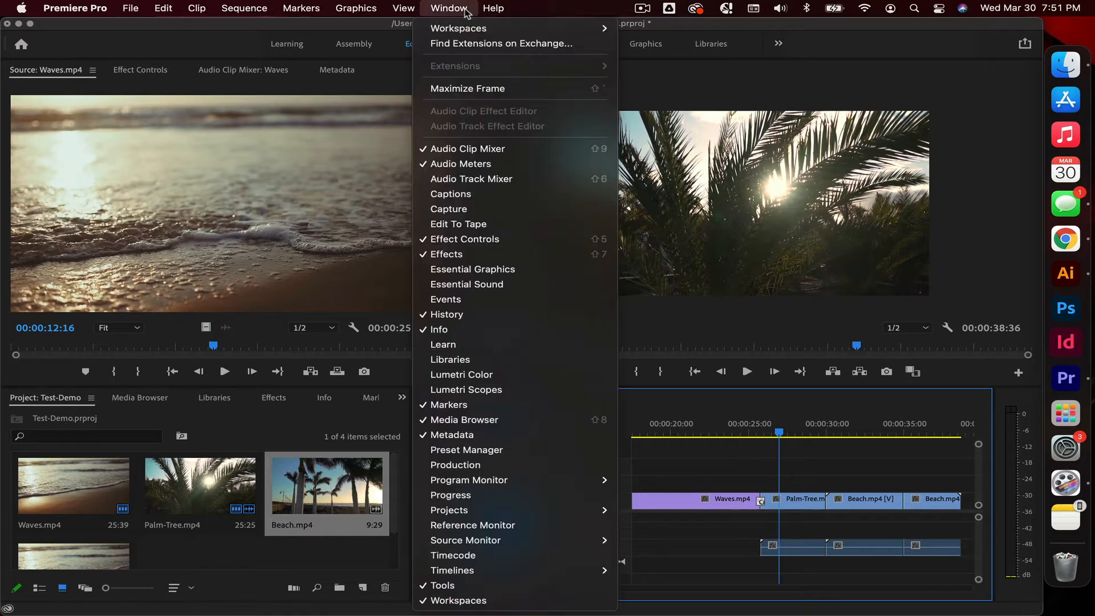
left_click(462, 254)
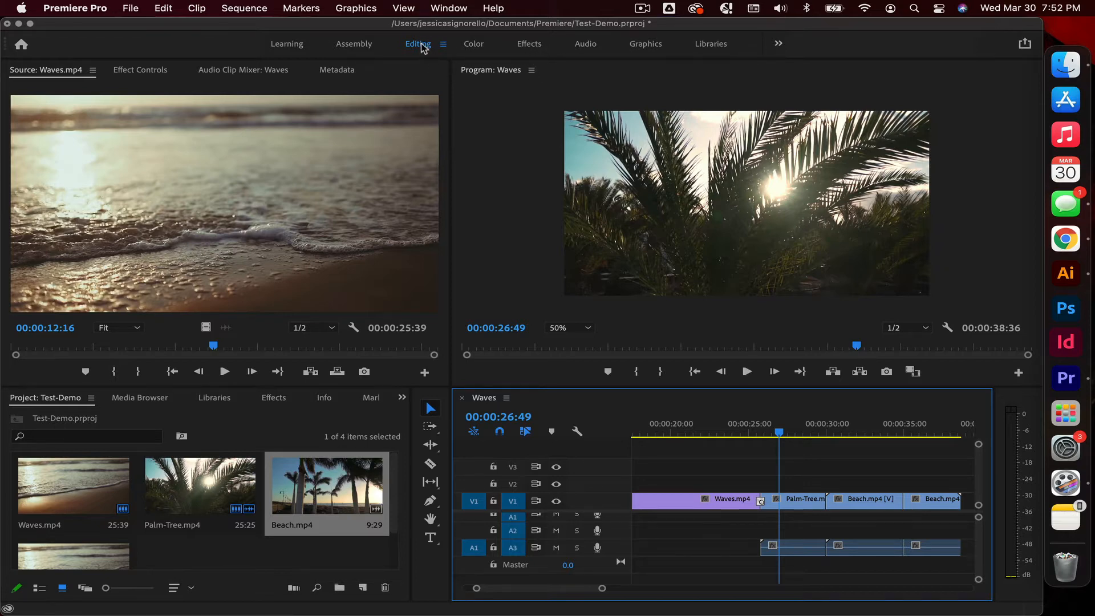
left_click(529, 44)
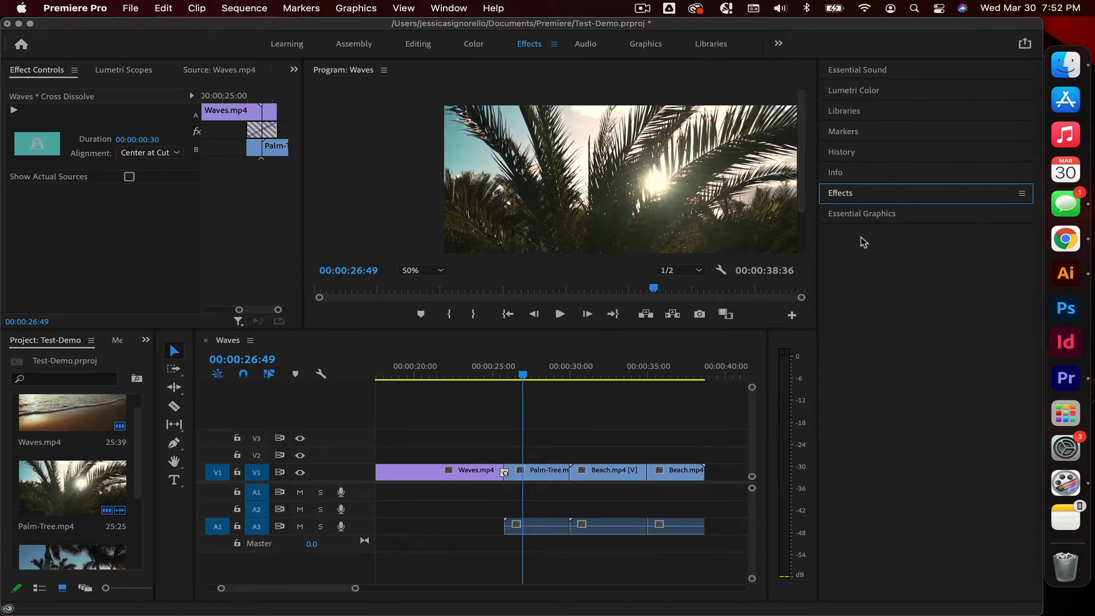
left_click(850, 197)
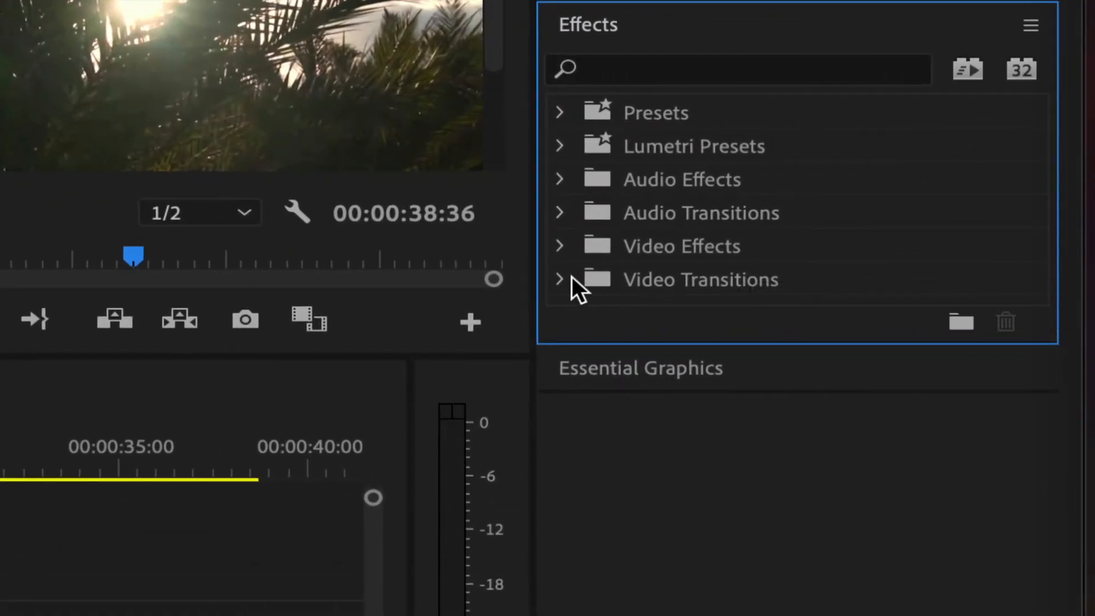
left_click(558, 280)
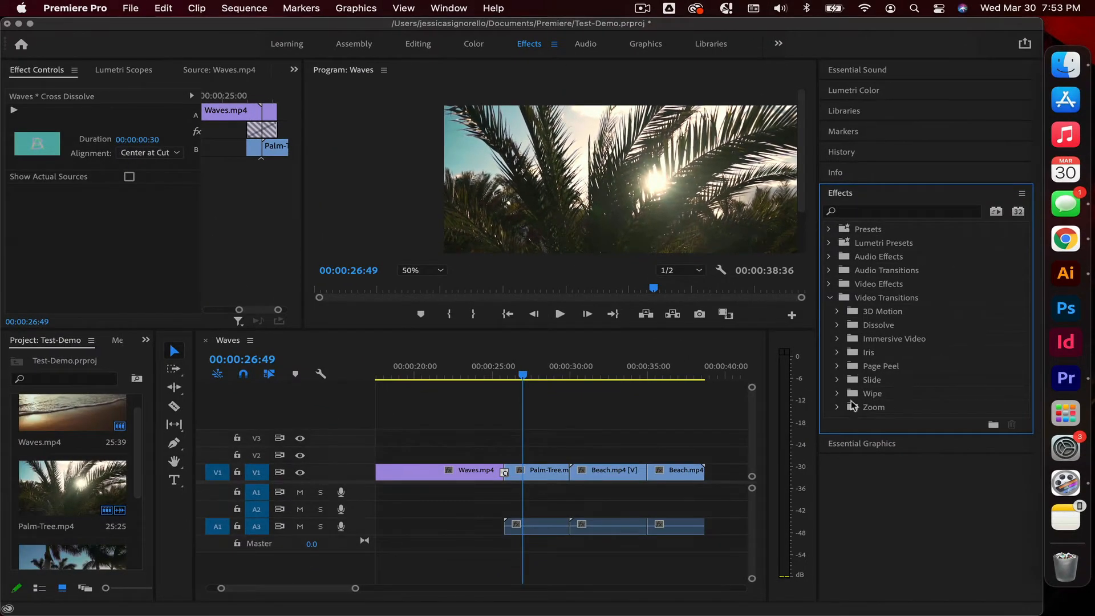
- Add the Center Split slide transition at the cut between Palm-Tree.mp4 and the first Beach.mp4 clip
left_click(837, 380)
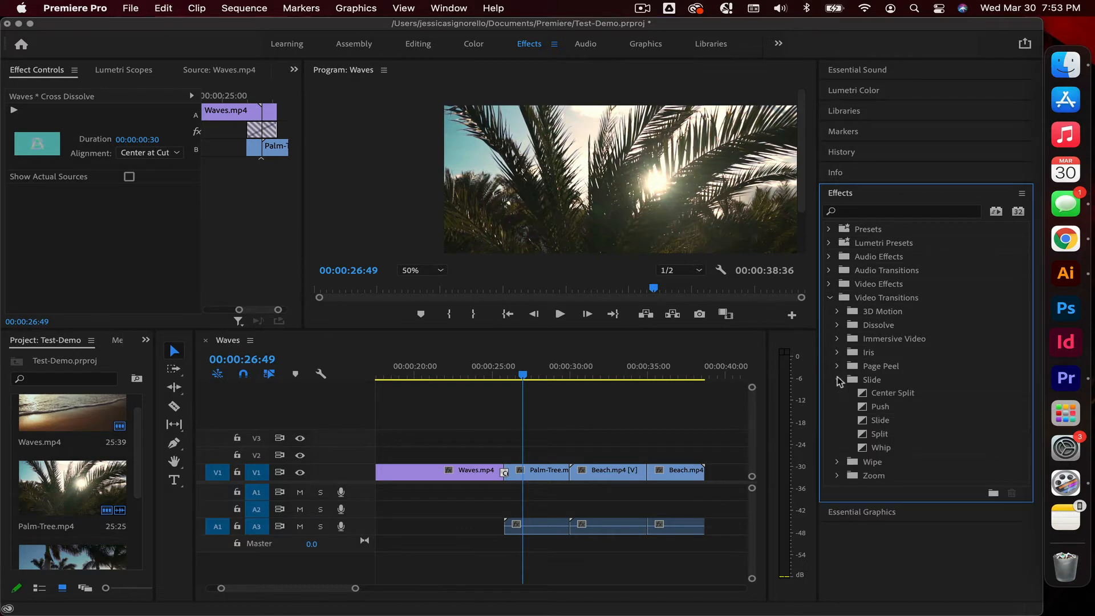
left_click(882, 397)
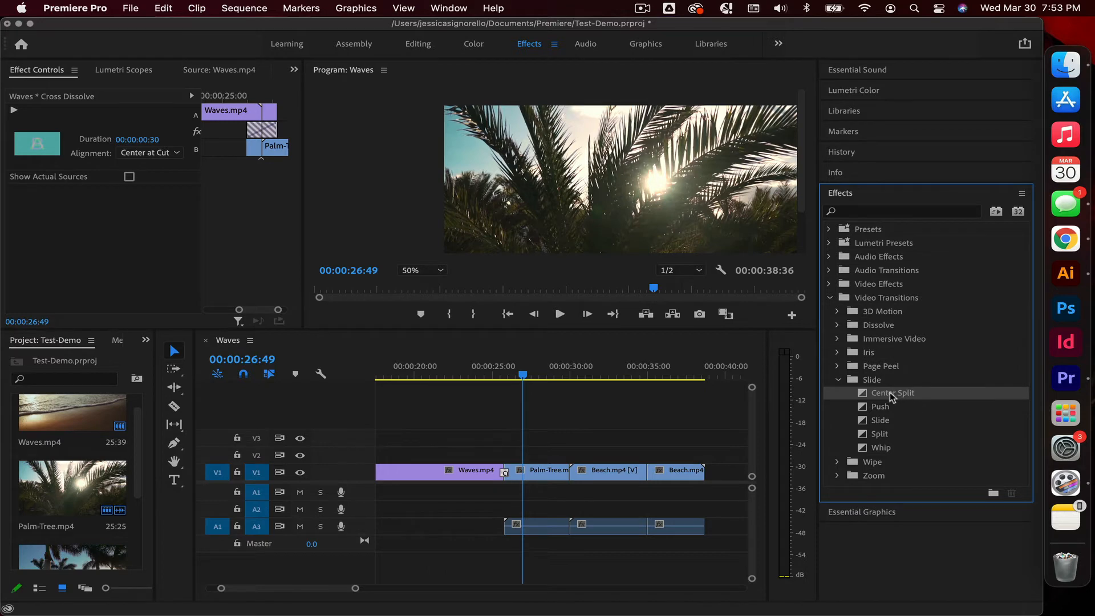
left_click_drag(890, 397, 571, 474)
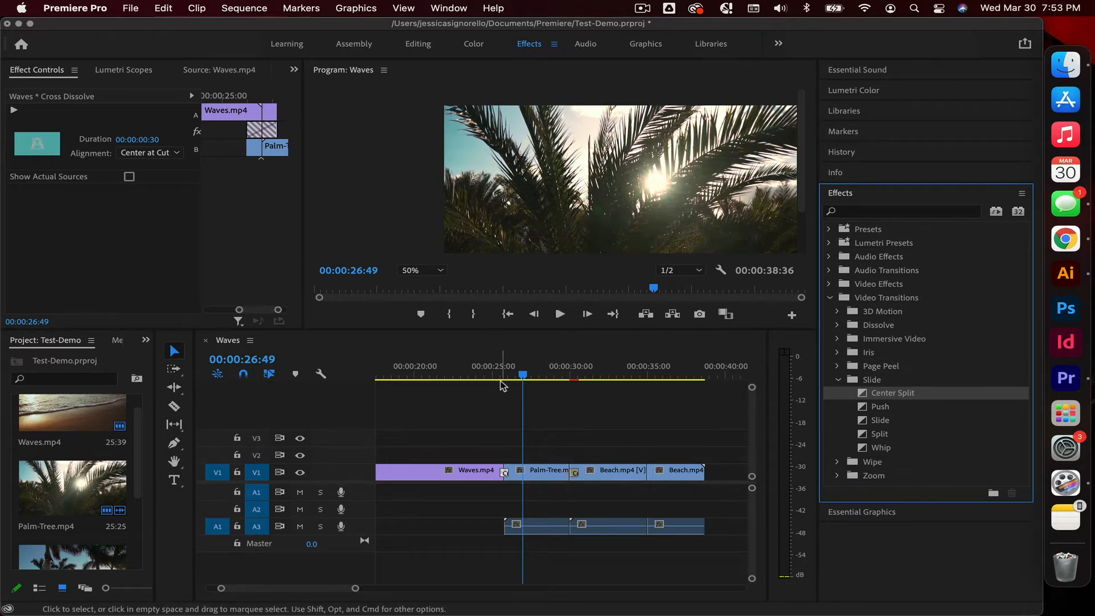
- Scrub to the Center Split transition, undo its addition and collapse the Slide transitions category
left_click_drag(524, 374, 572, 380)
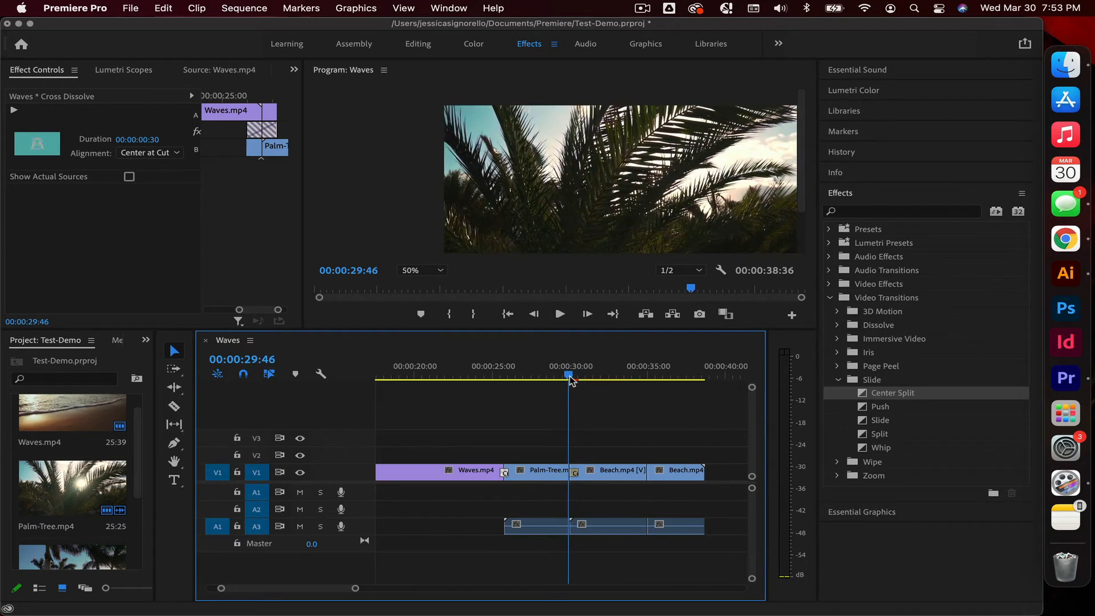
key("super+z")
left_click(838, 380)
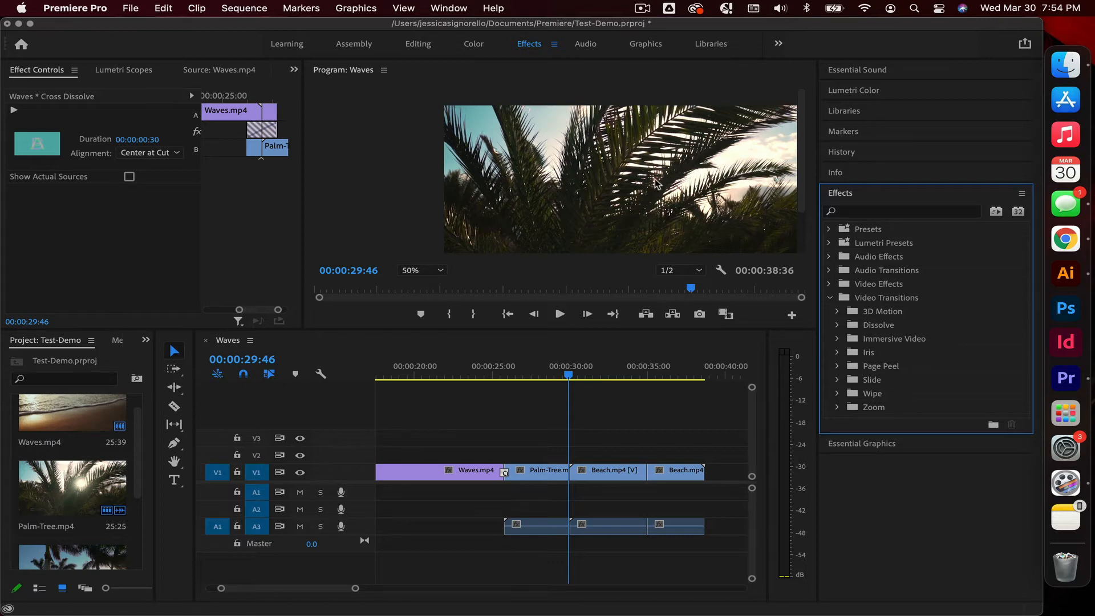
- Switch to the Graphics workspace and widen the Essential Graphics template area
left_click(647, 48)
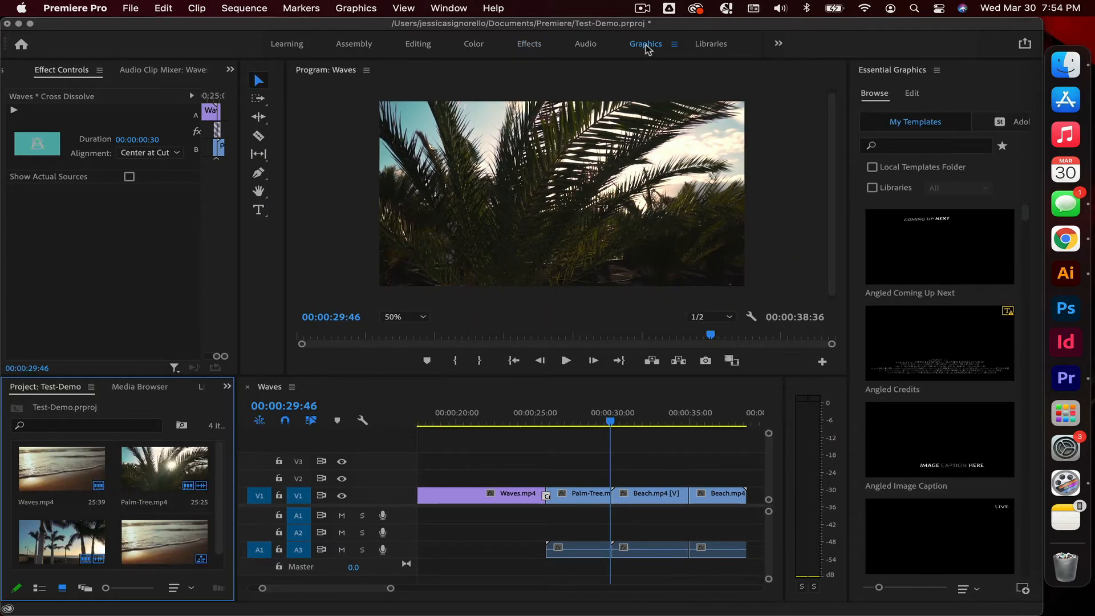
left_click_drag(848, 86, 815, 84)
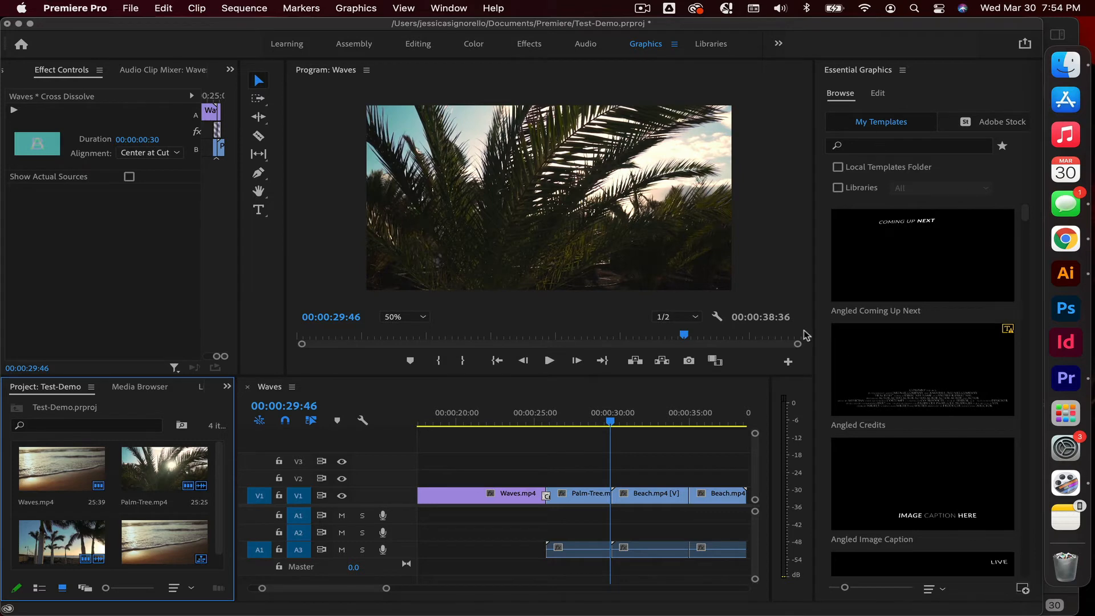
- Place the Basic Title template on track V2 at the start of the sequence, above Waves.mp4
scroll(926, 338, "down", 5)
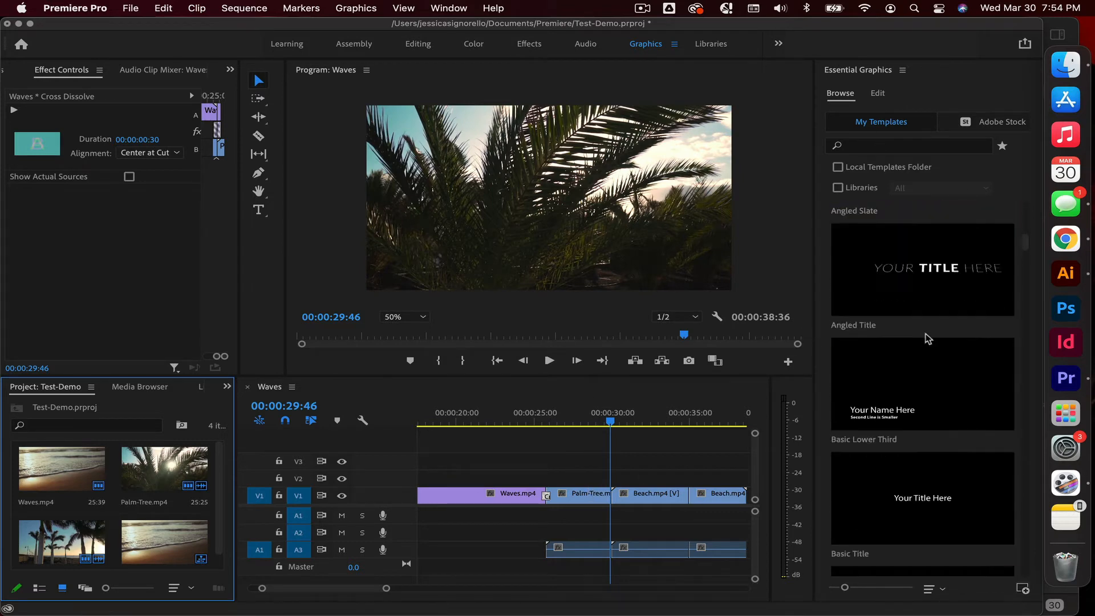
scroll(926, 319, "up", 5)
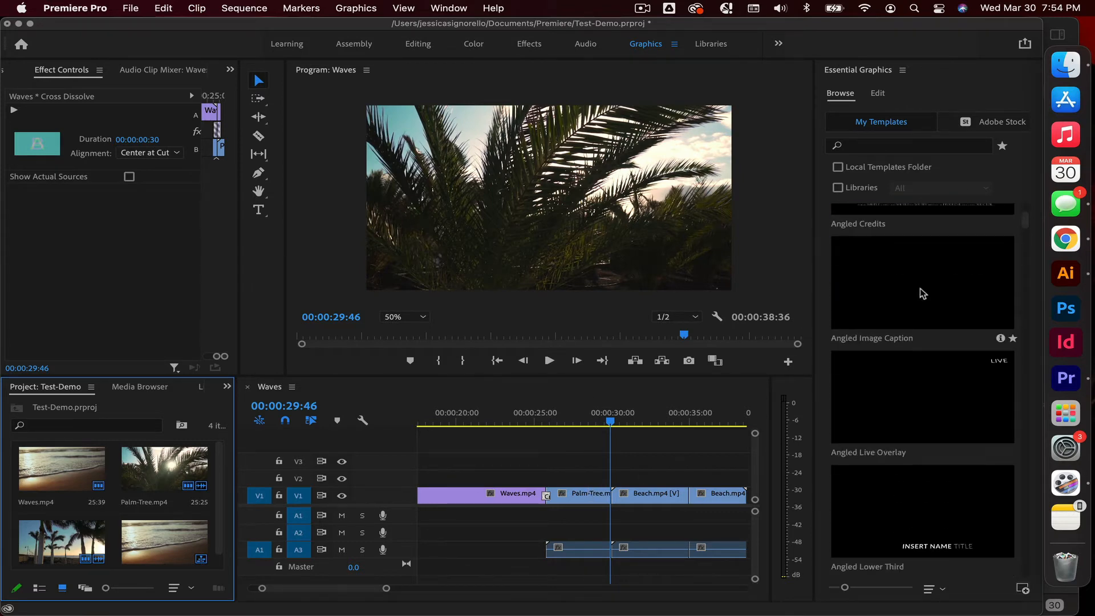
scroll(922, 293, "down", 10)
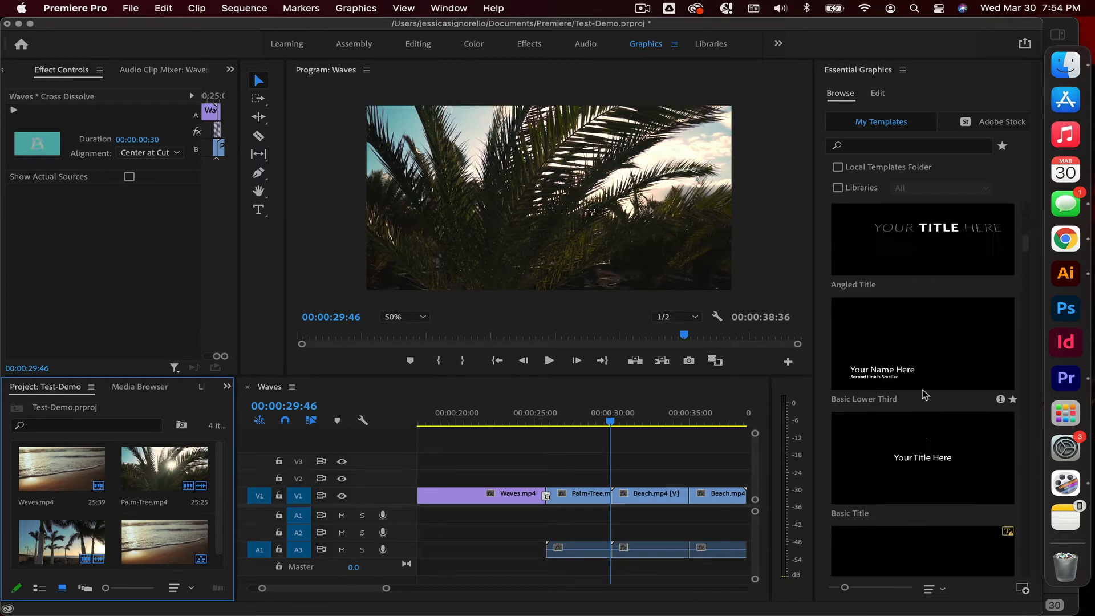
scroll(924, 394, "down", 2)
scroll(890, 316, "up", 5)
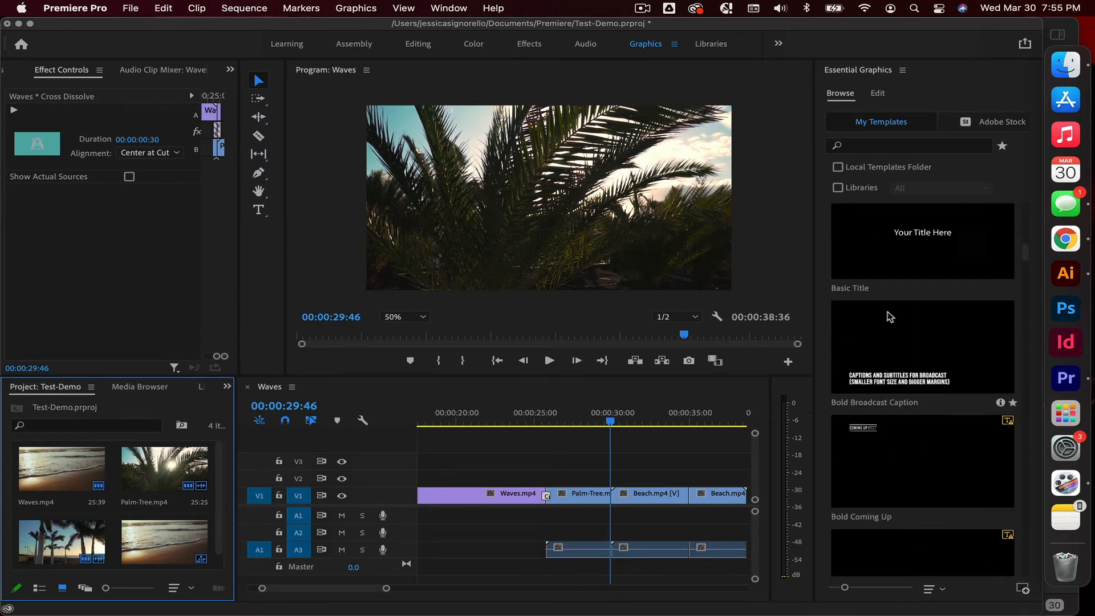
scroll(915, 252, "down", 5)
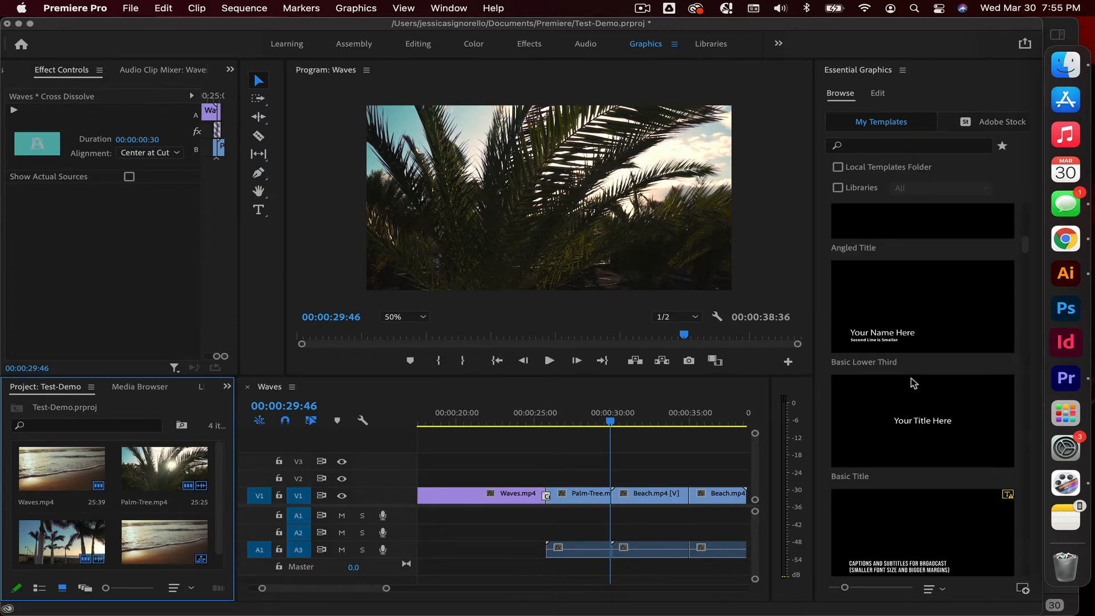
left_click(877, 428)
left_click_drag(877, 428, 422, 478)
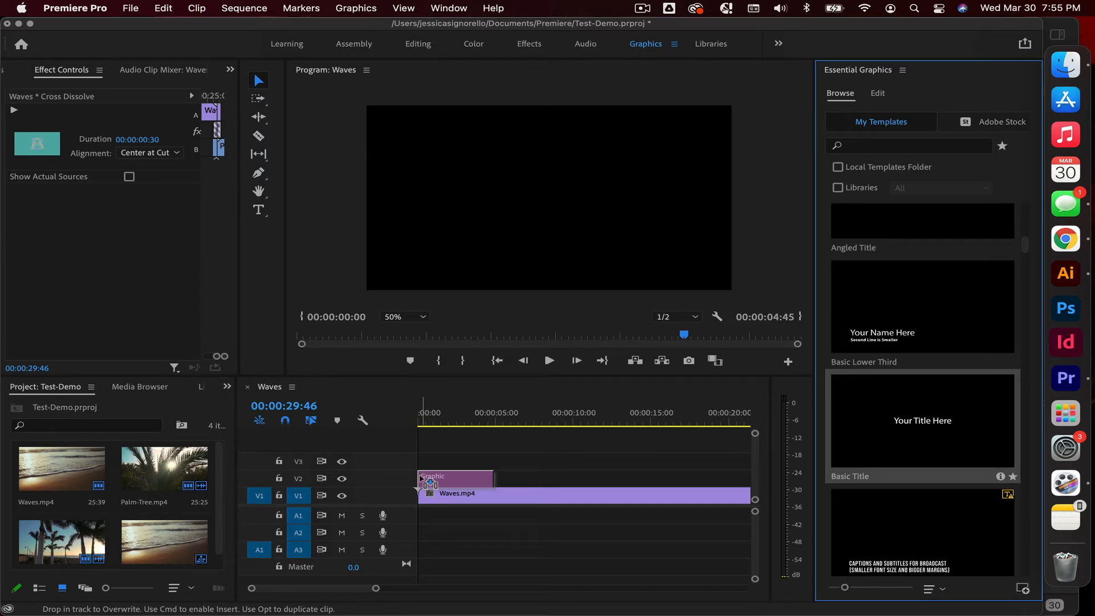
left_click_drag(421, 479, 422, 478)
- Position the playhead within the title at 00:00:01:28 and select the title clip on V2 for editing
left_click(429, 421)
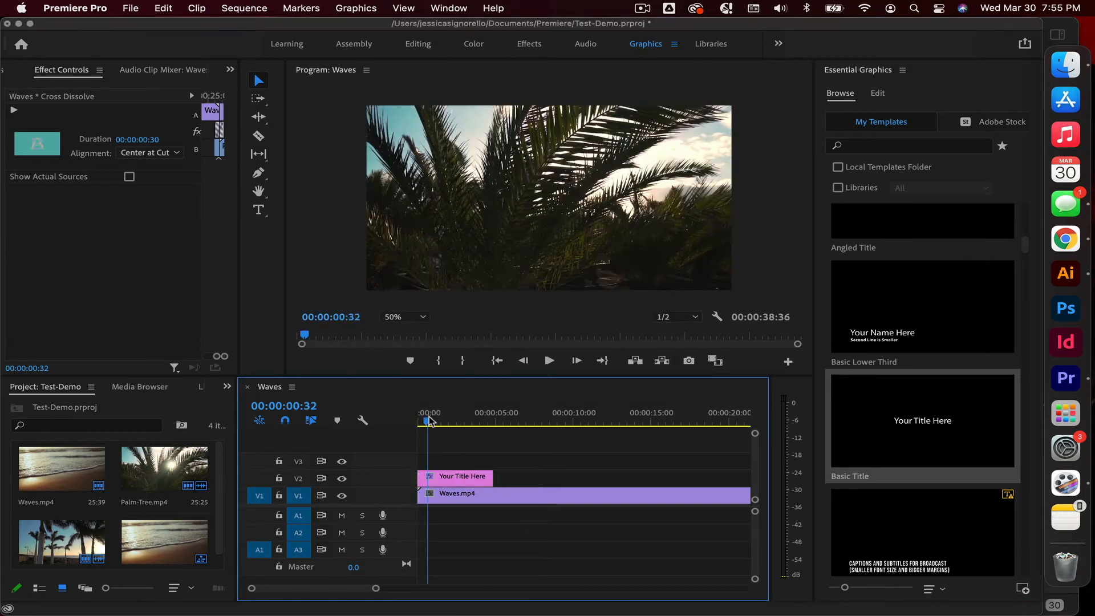
mouse_move(427, 428)
left_mouse_down()
mouse_move(411, 427)
mouse_move(449, 437)
mouse_move(441, 439)
left_mouse_up()
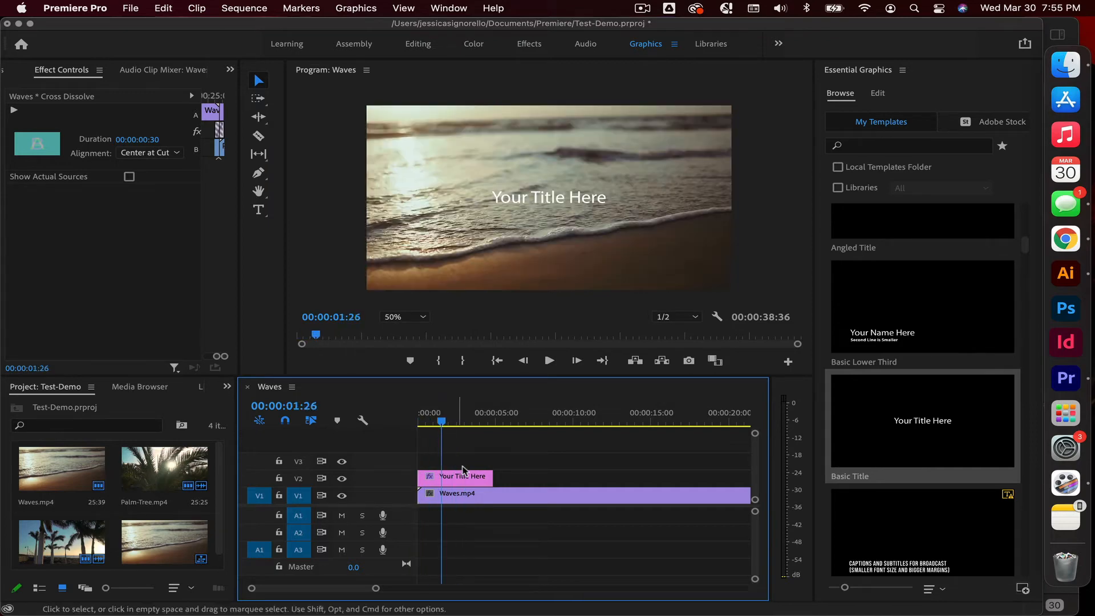
left_click(465, 476)
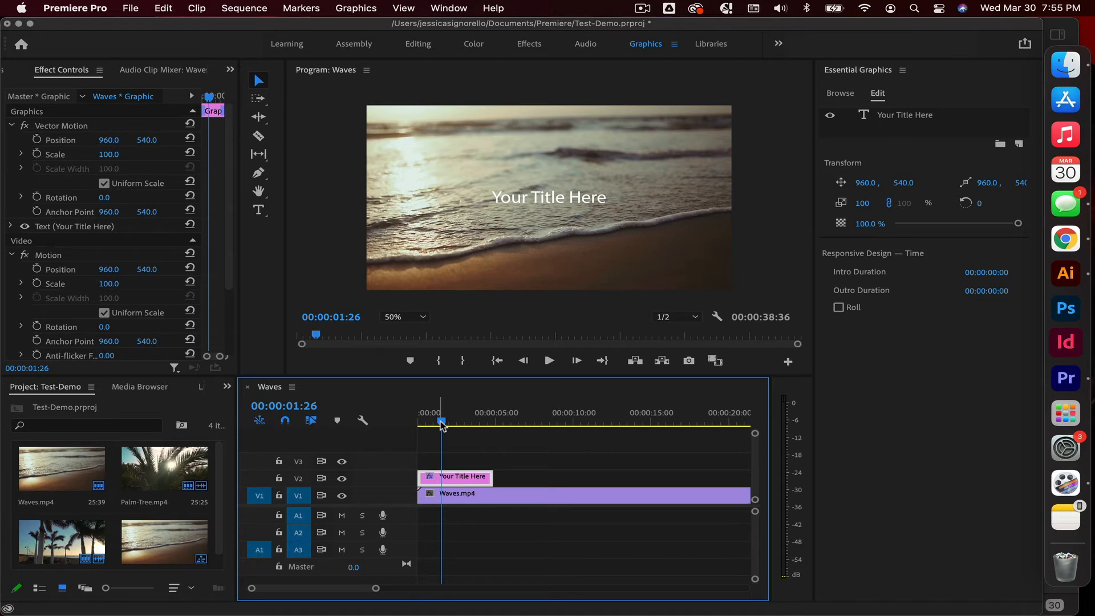
mouse_move(441, 425)
left_mouse_down()
mouse_move(468, 429)
mouse_move(415, 430)
mouse_move(458, 433)
mouse_move(442, 433)
left_mouse_up()
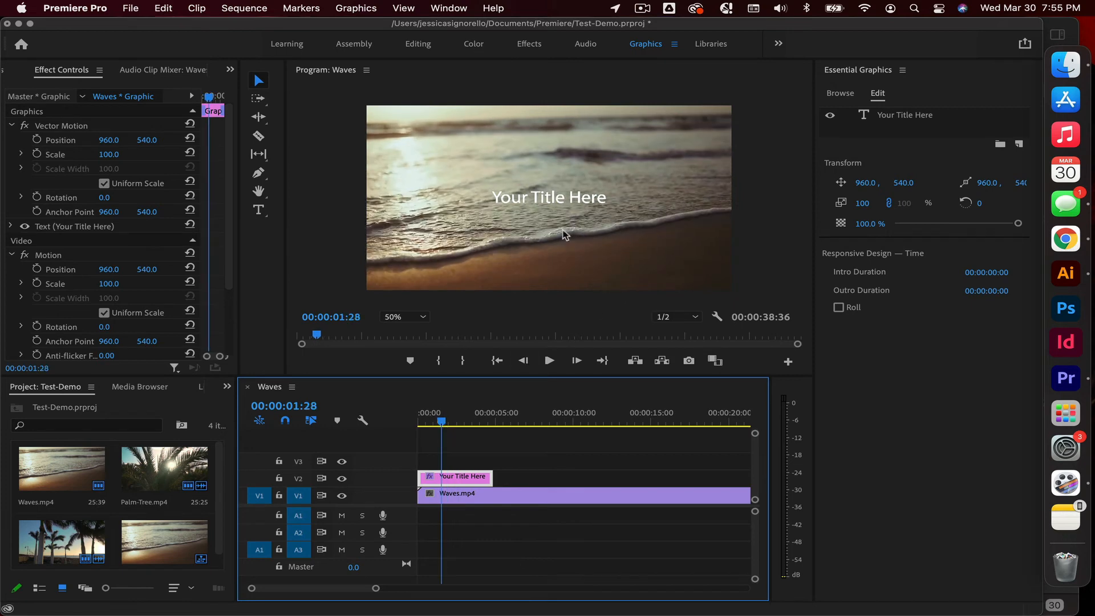
- Replace the placeholder text of the title over Waves.mp4 with "Beach" and set the font size to 292
left_click(577, 201)
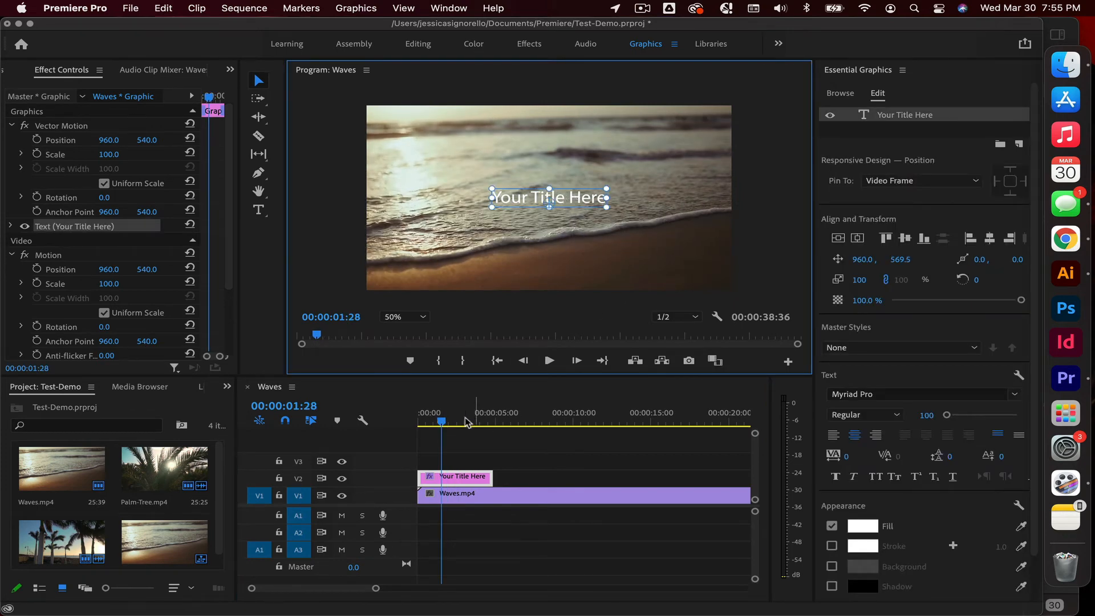
left_click(441, 422)
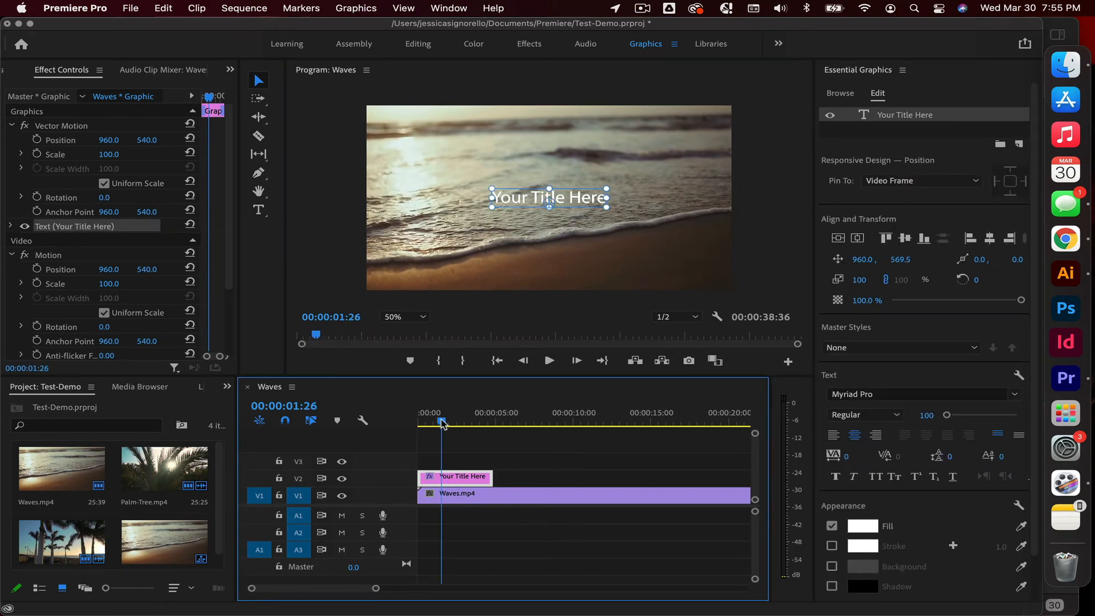
double_click(578, 198)
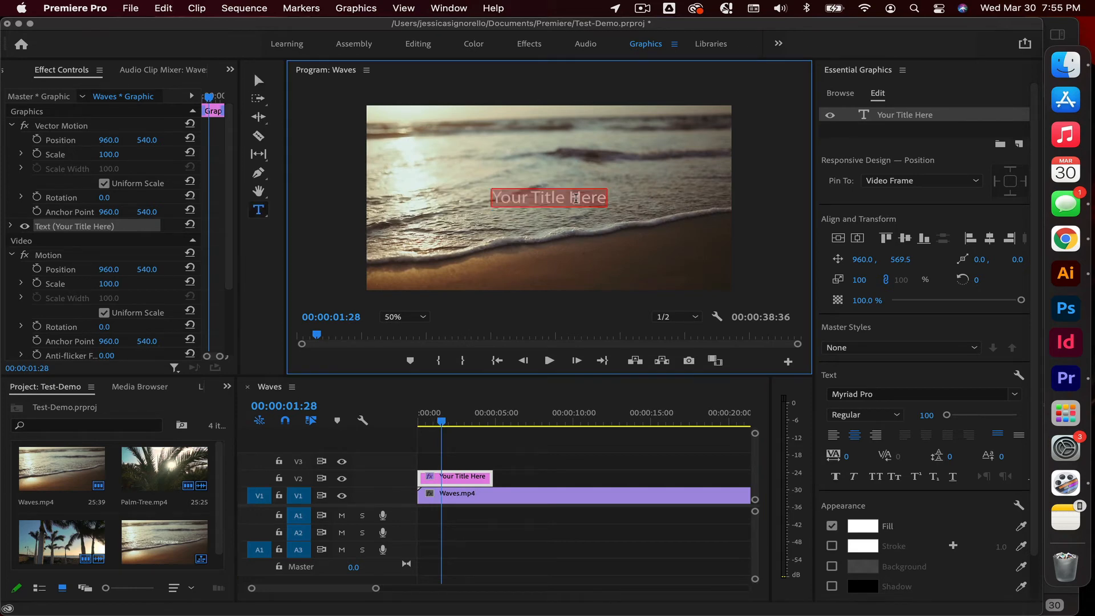
type("Beach")
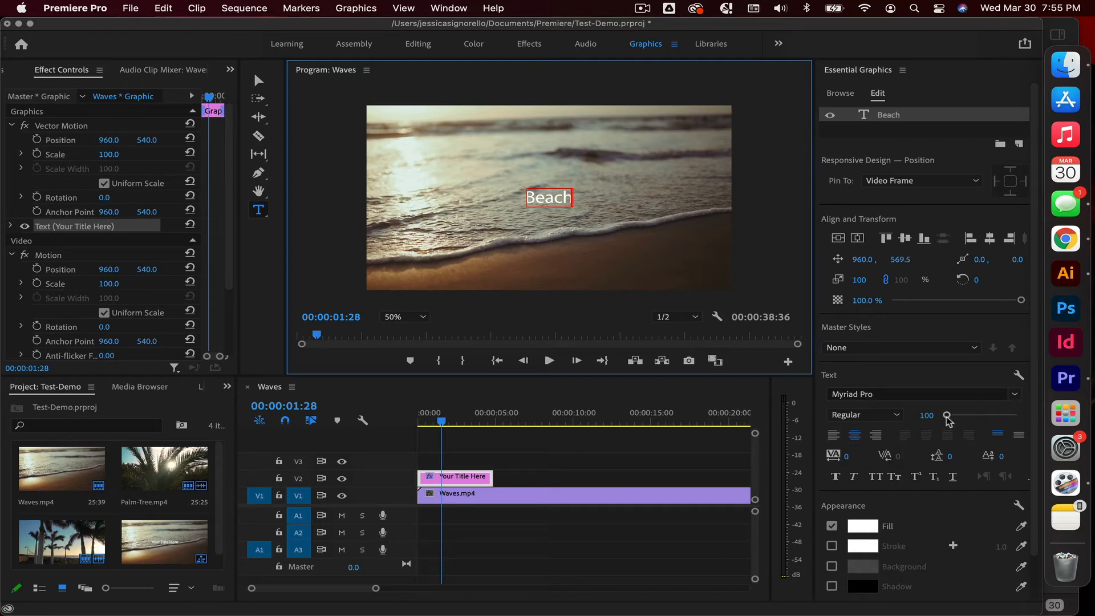
left_click_drag(946, 415, 956, 419)
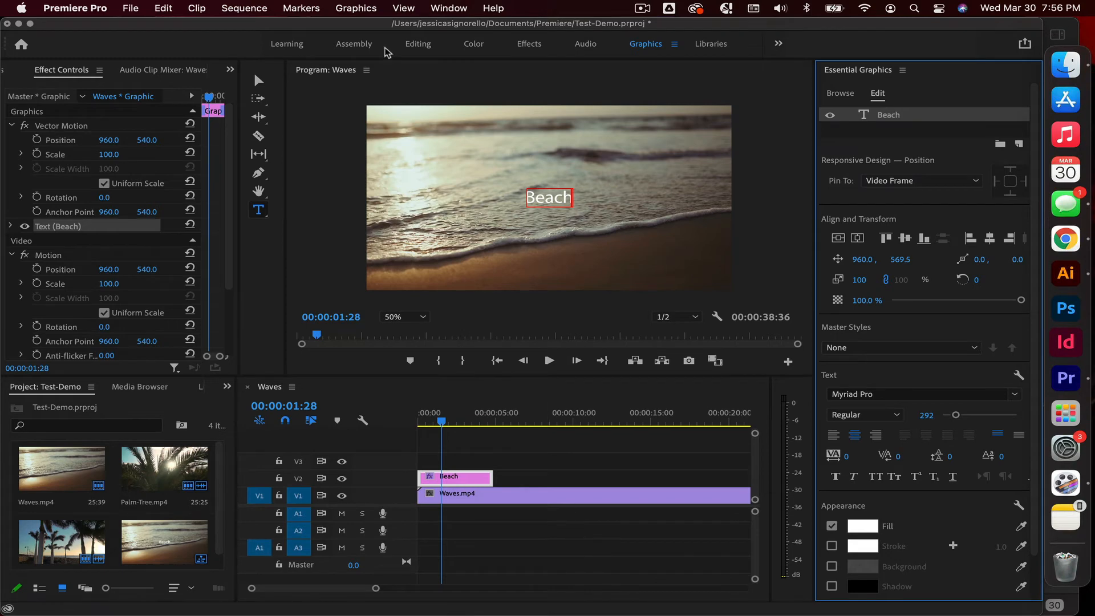
- Switch to the Editing workspace, and in Chrome open the assignment's soundbible.com link in a new tab
left_click(422, 49)
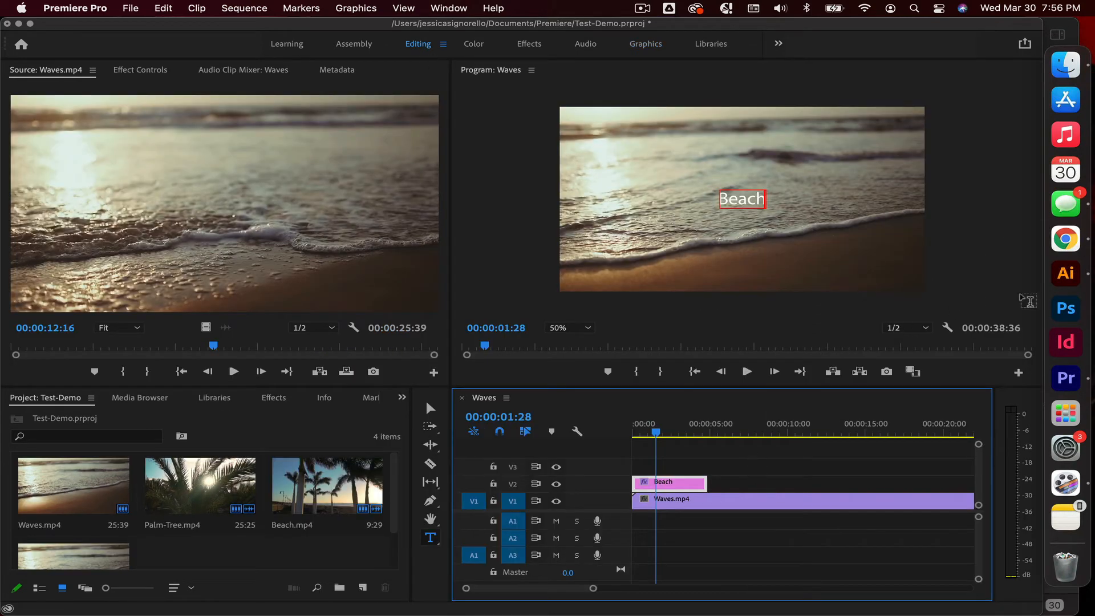
left_click(1083, 248)
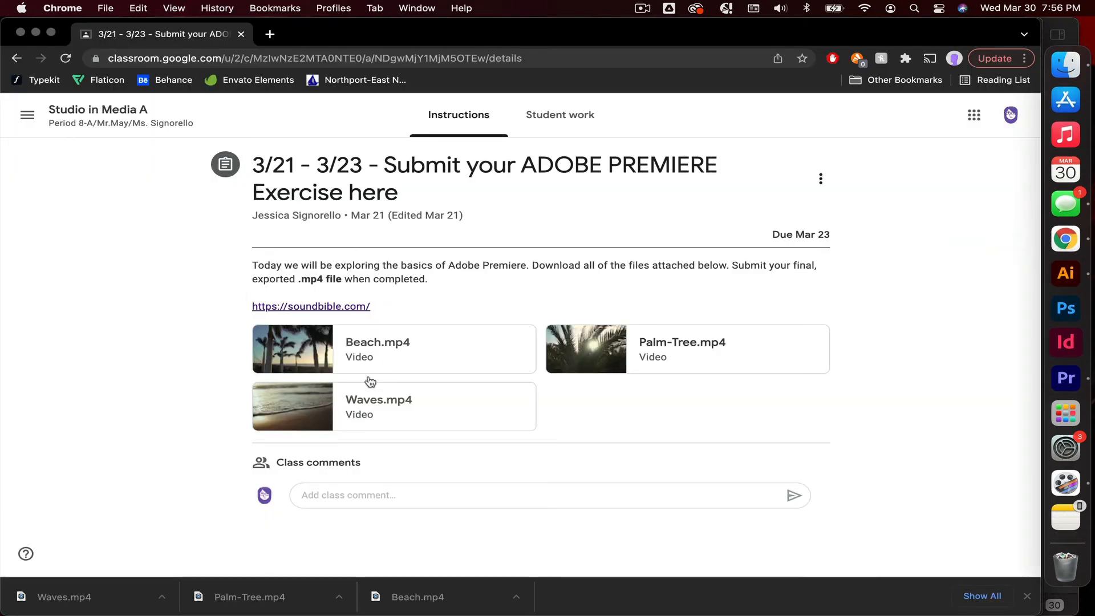
left_click_drag(384, 309, 229, 310)
key("super+c")
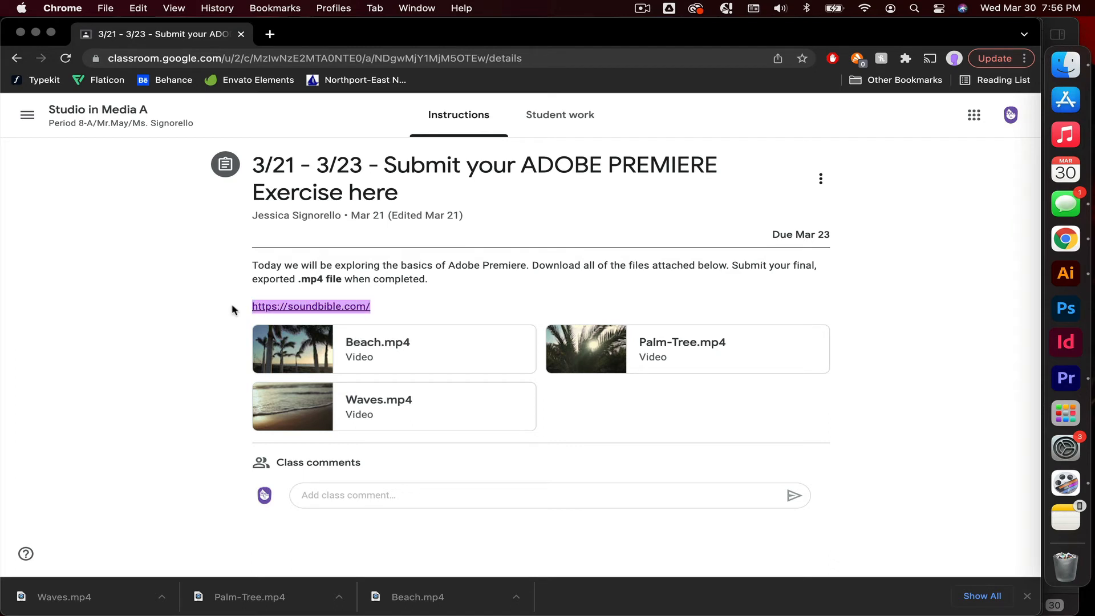
left_click(270, 35)
left_click(271, 55)
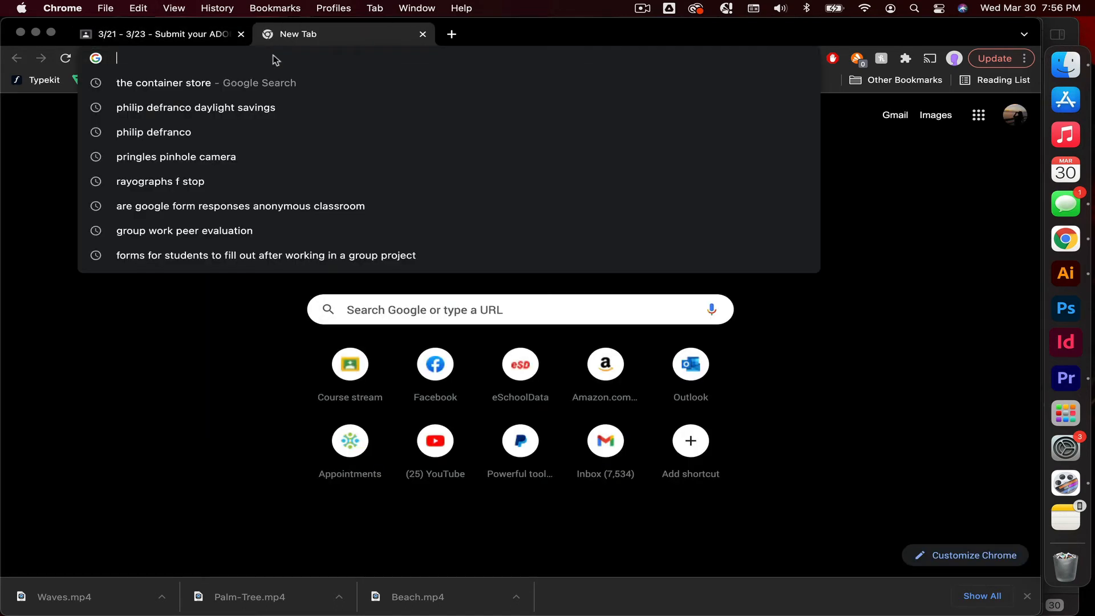
key("super+v")
key("Return")
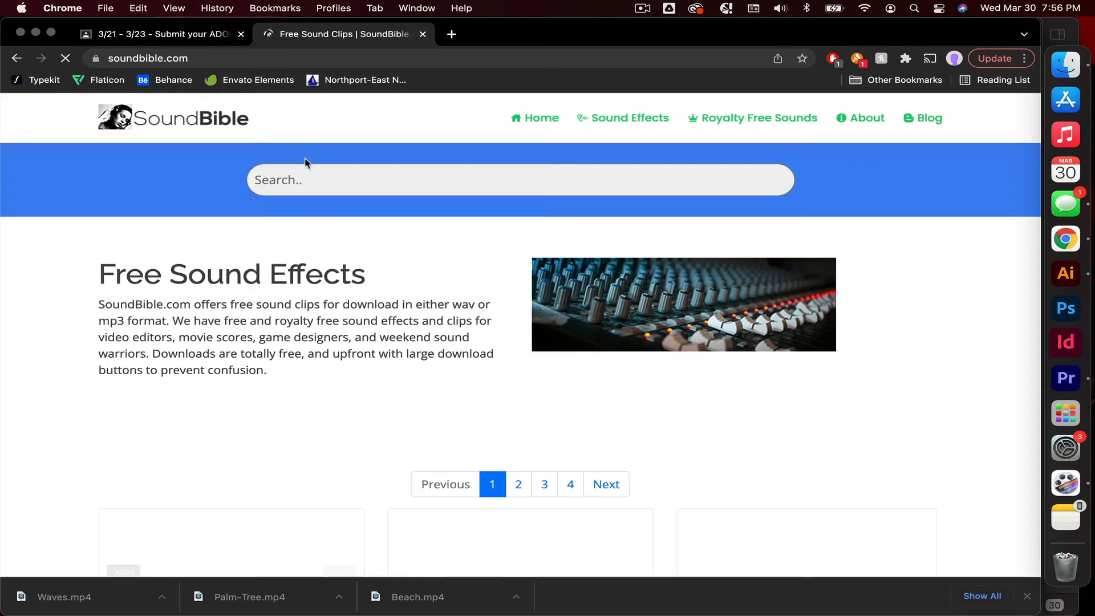
- Search SoundBible for "beach" and listen to a short preview of the Flock Seagulls sound
left_click(384, 179)
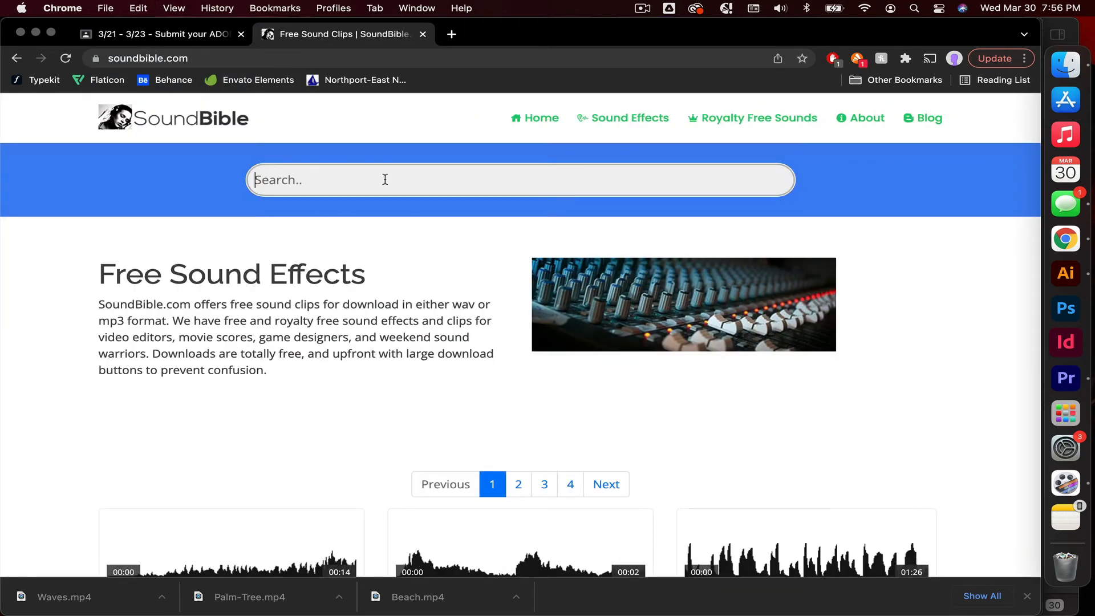
type("beach")
key("Return")
scroll(463, 363, "down", 3)
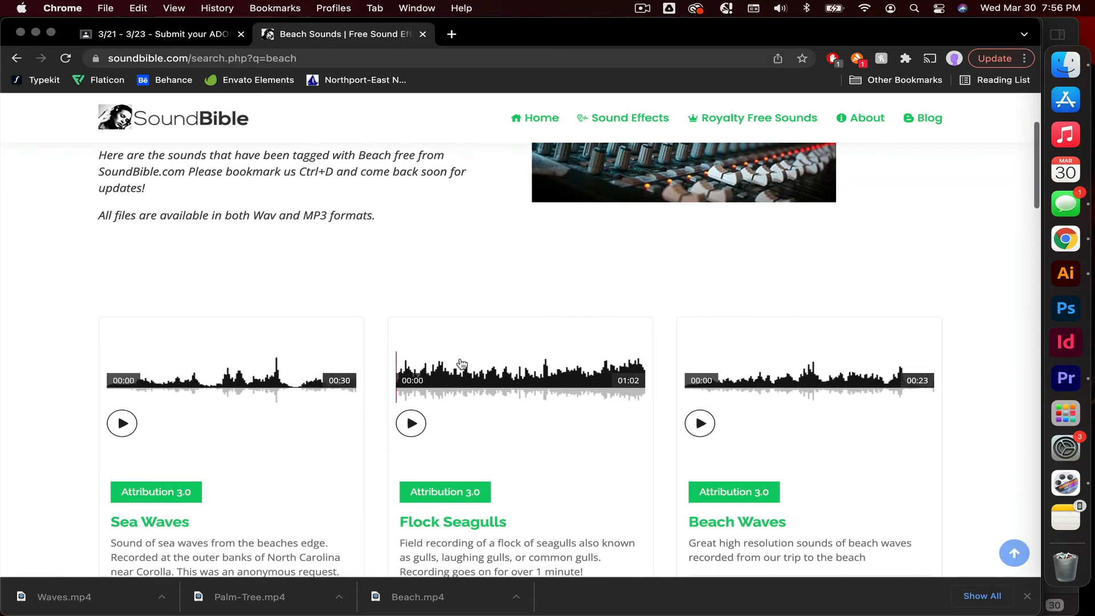
scroll(462, 364, "down", 3)
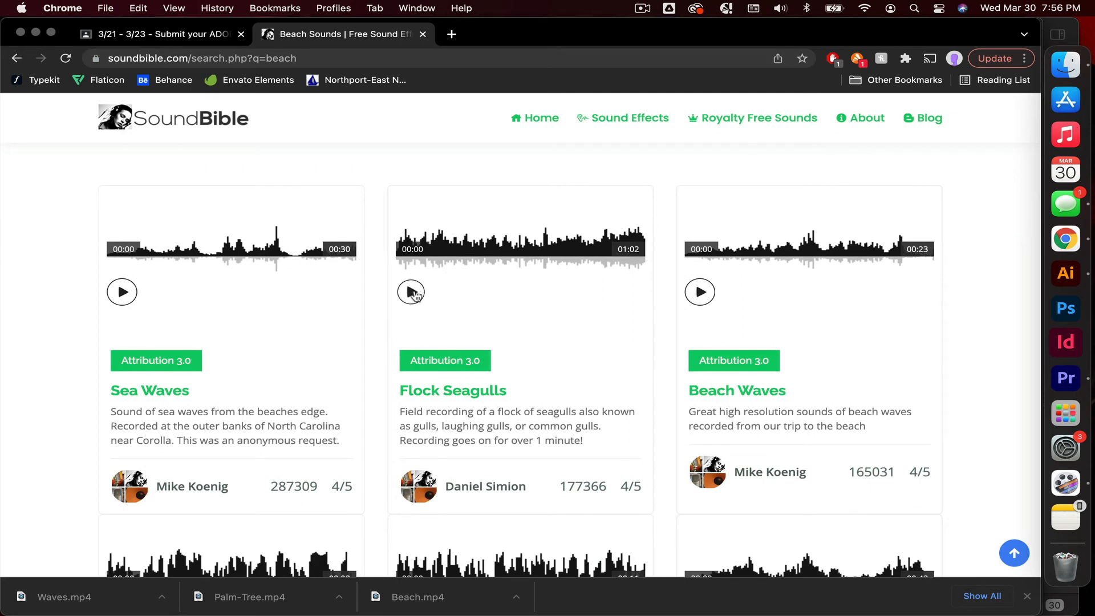
left_click(411, 292)
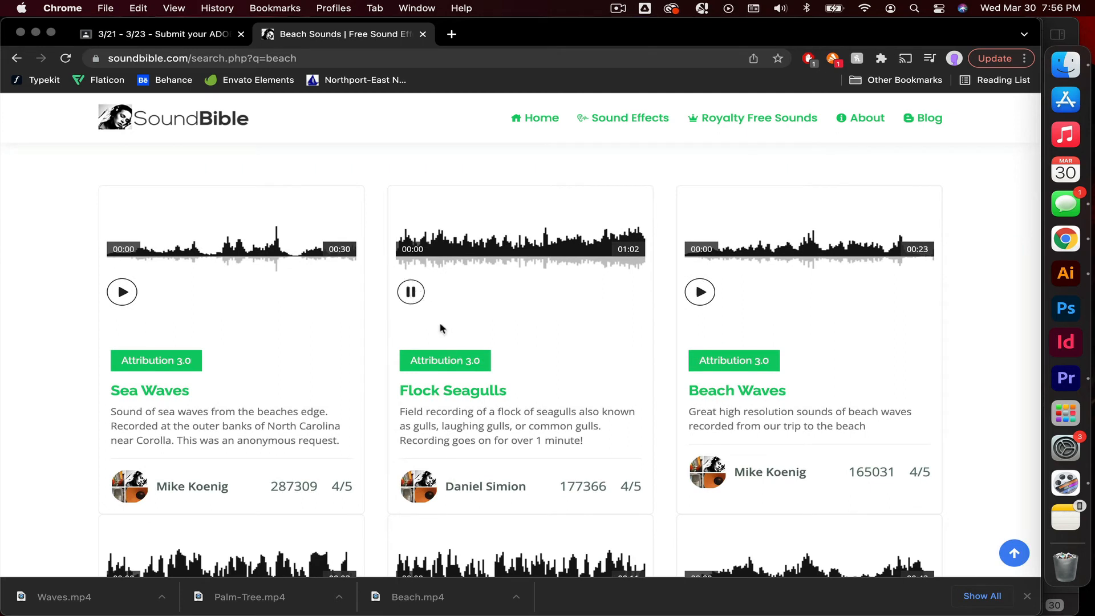
left_click(411, 292)
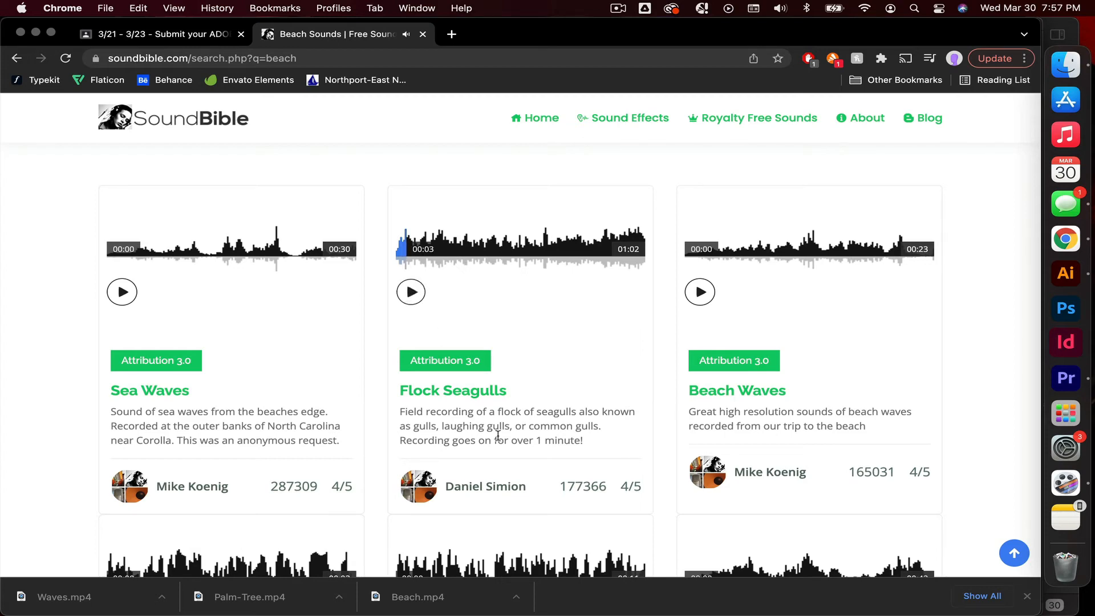
- Open the Flock Seagulls sound page and try to download its MP3 version
left_click(451, 394)
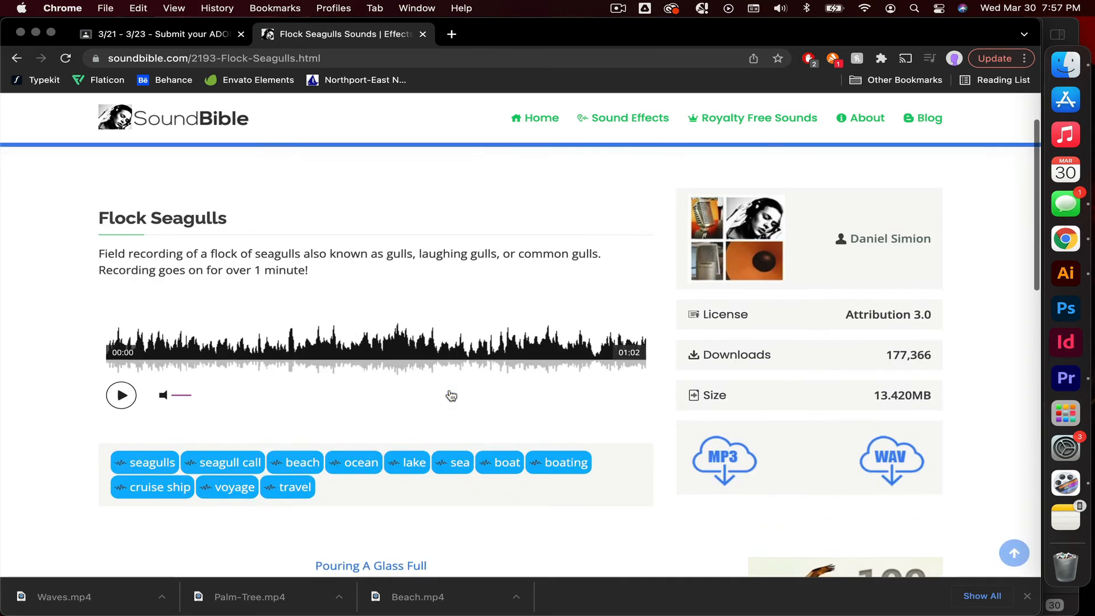
scroll(483, 305, "down", 2)
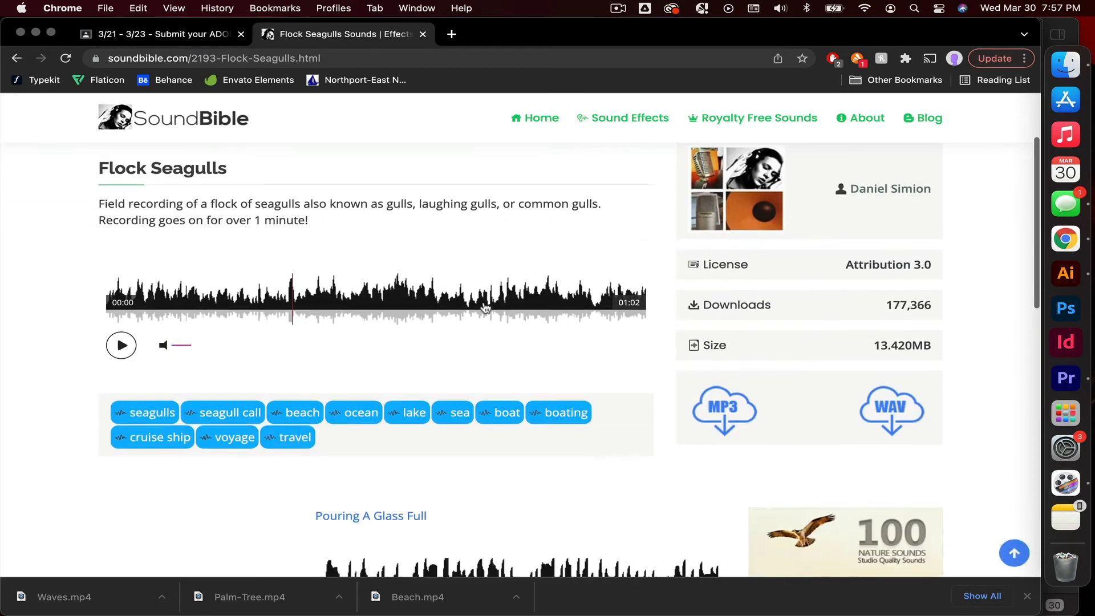
left_click(722, 408)
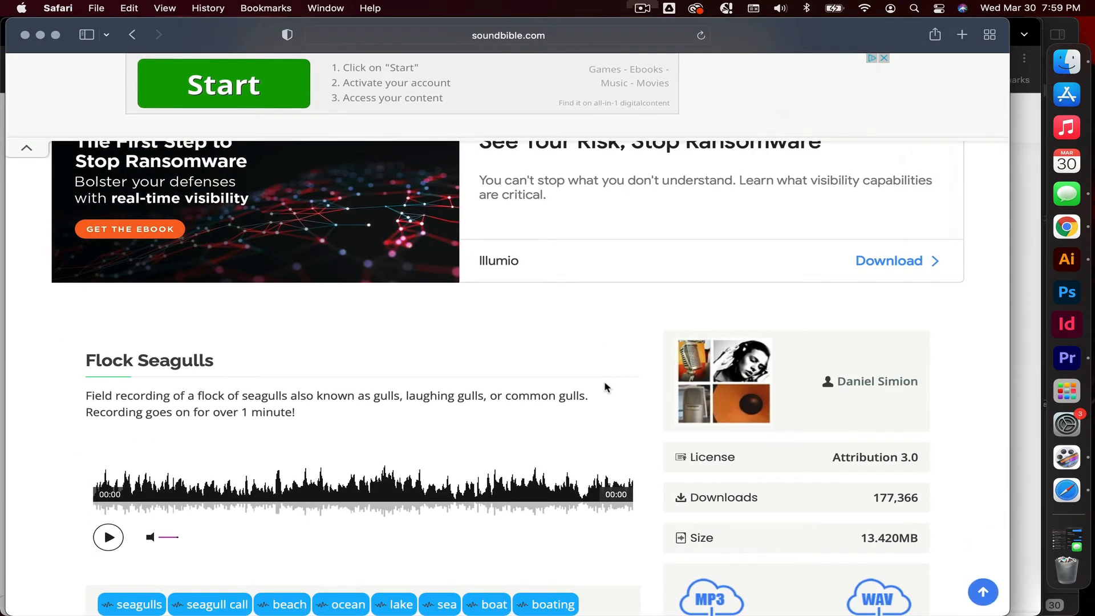
- Download the Flock Seagulls MP3 in Safari, allowing downloads from soundbible.com
scroll(606, 387, "down", 5)
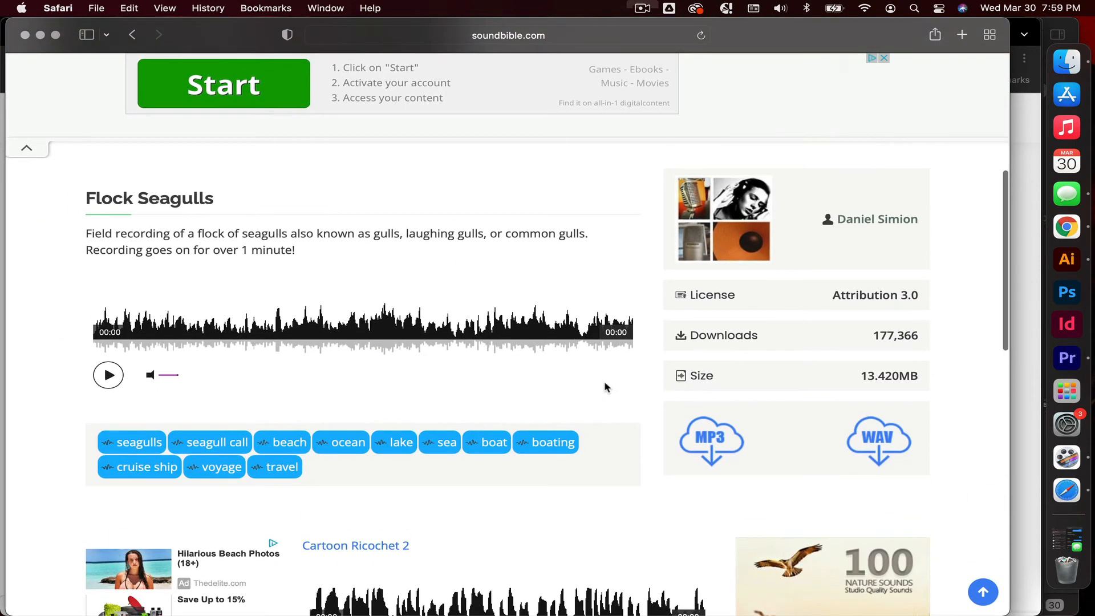
scroll(606, 387, "up", 5)
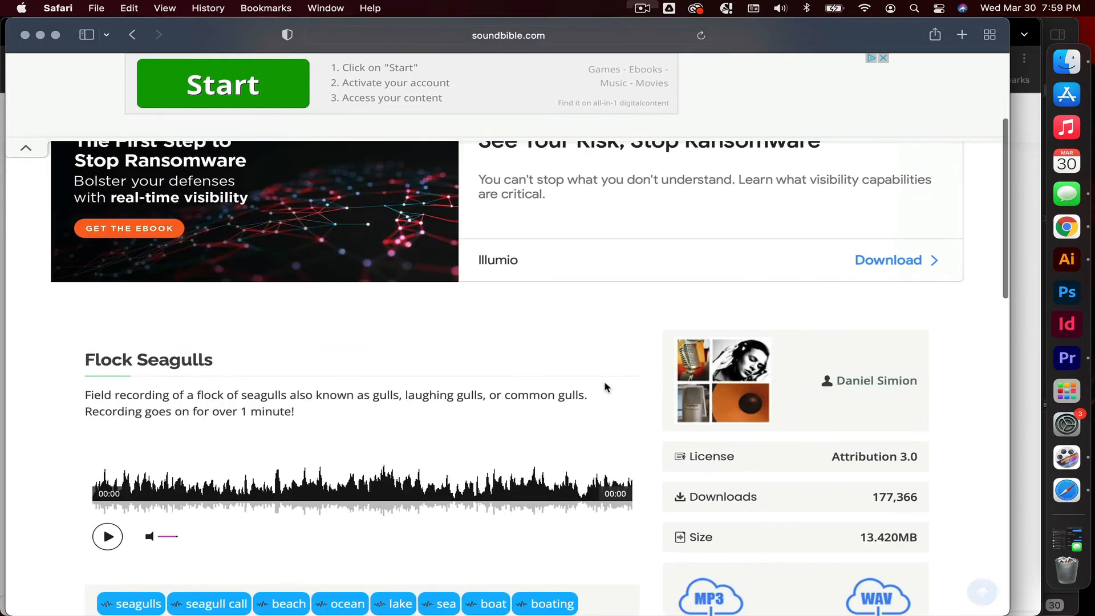
scroll(605, 387, "down", 3)
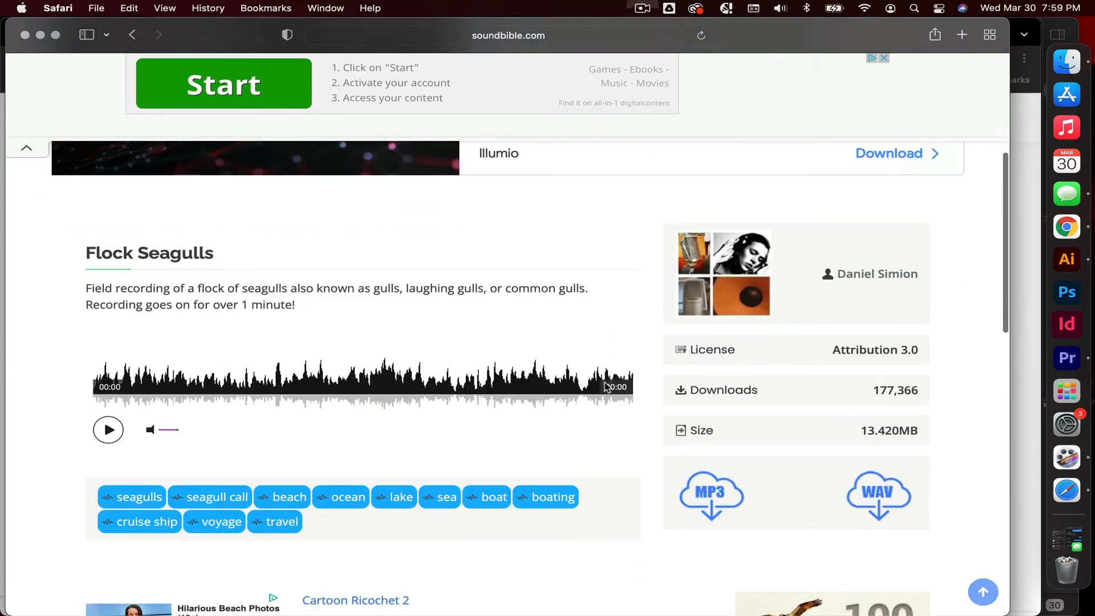
left_click(709, 515)
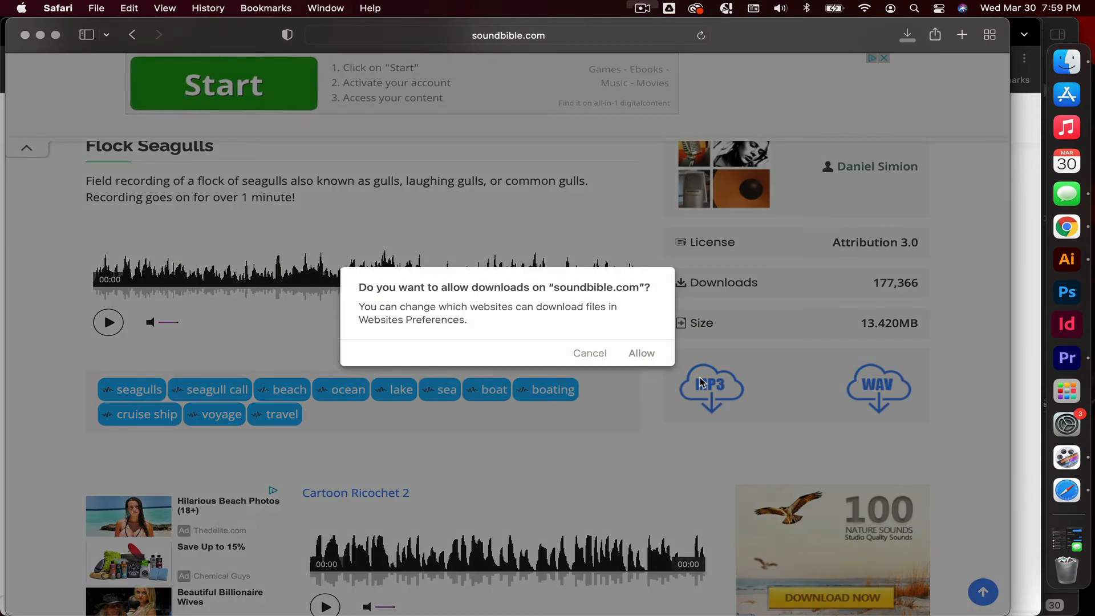
left_click(640, 355)
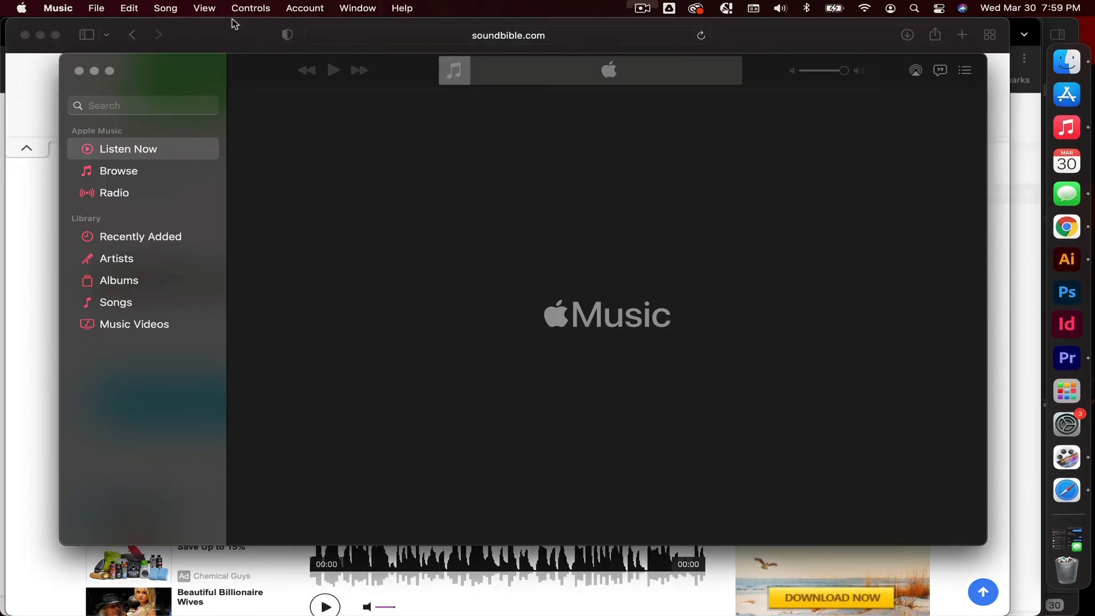
- Close the Music window and select the flock-of-seagulls MP3 in Finder's Downloads folder
left_click(80, 71)
left_click(1066, 62)
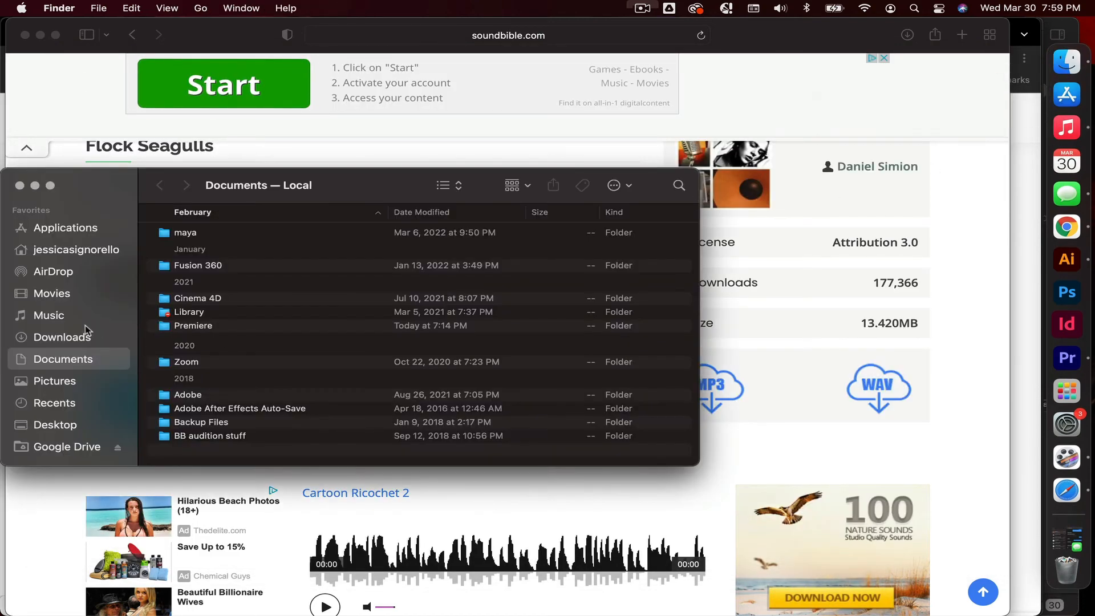
left_click(86, 335)
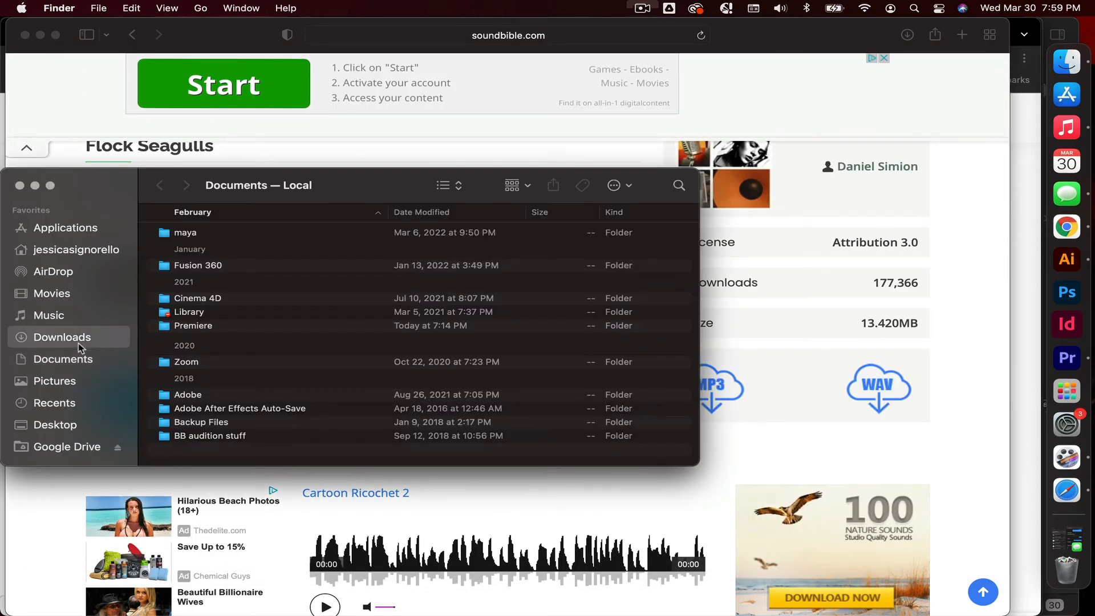
left_click(250, 236)
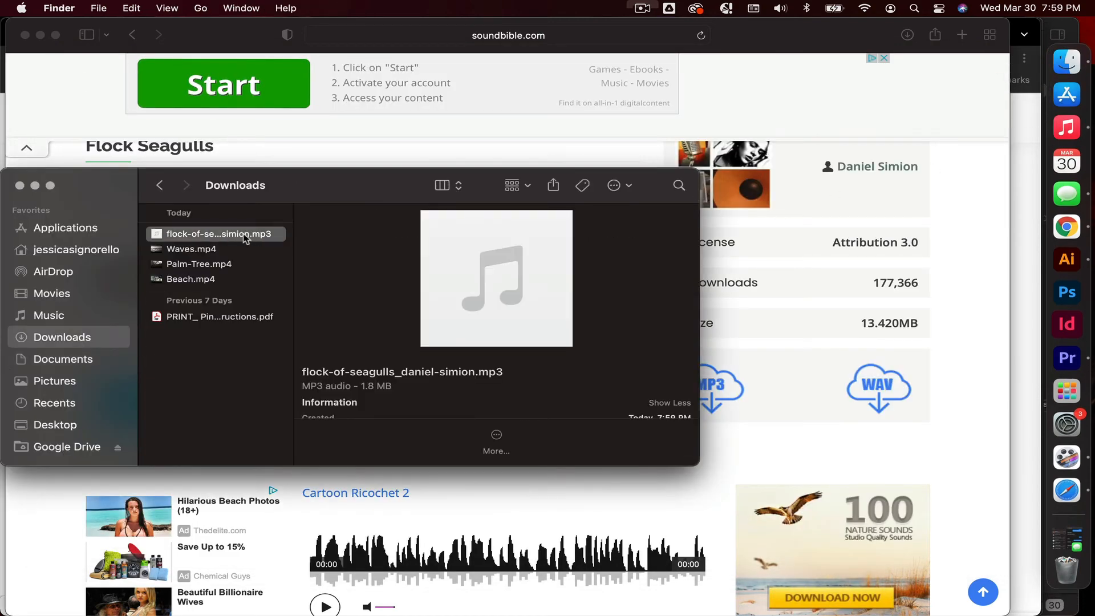
- Close the browser windows, then move and shrink the Finder window to uncover Premiere Pro's Project panel
left_click(25, 36)
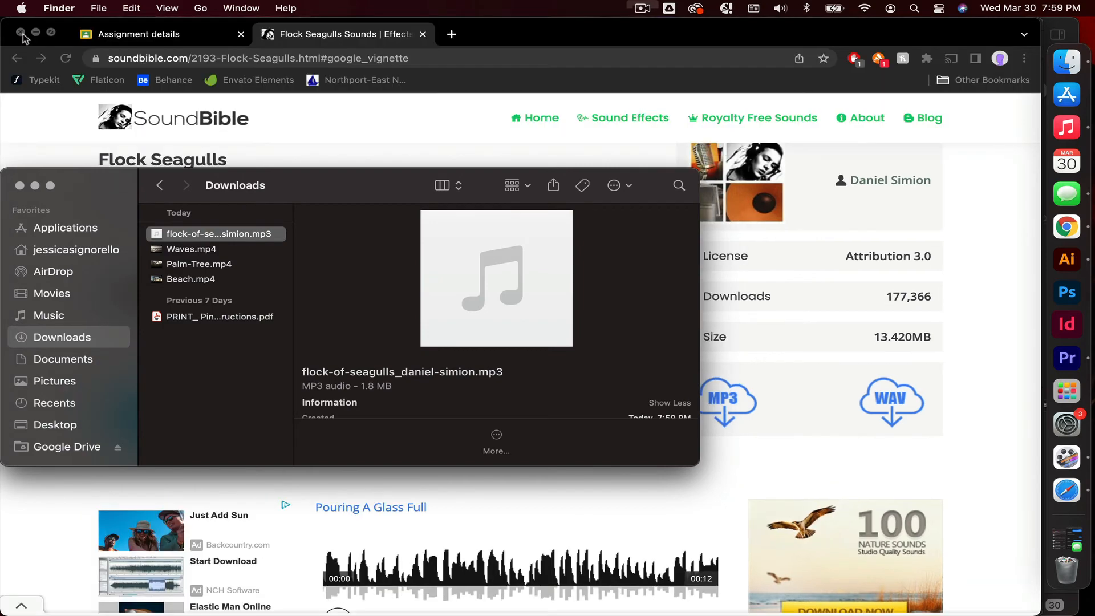
left_click(20, 33)
left_click_drag(319, 190, 664, 48)
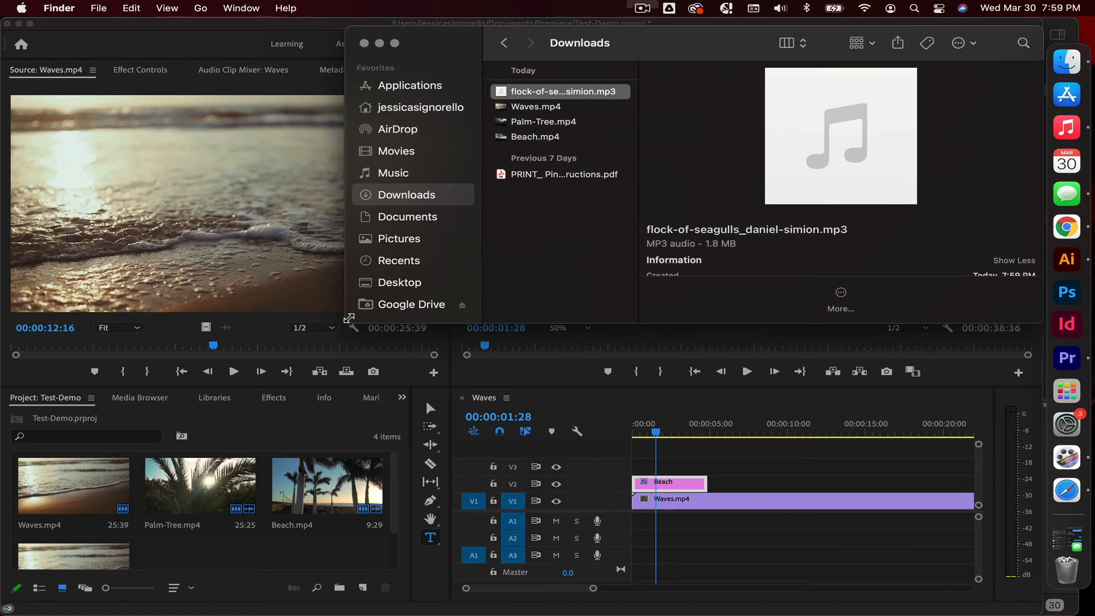
left_click_drag(348, 321, 494, 342)
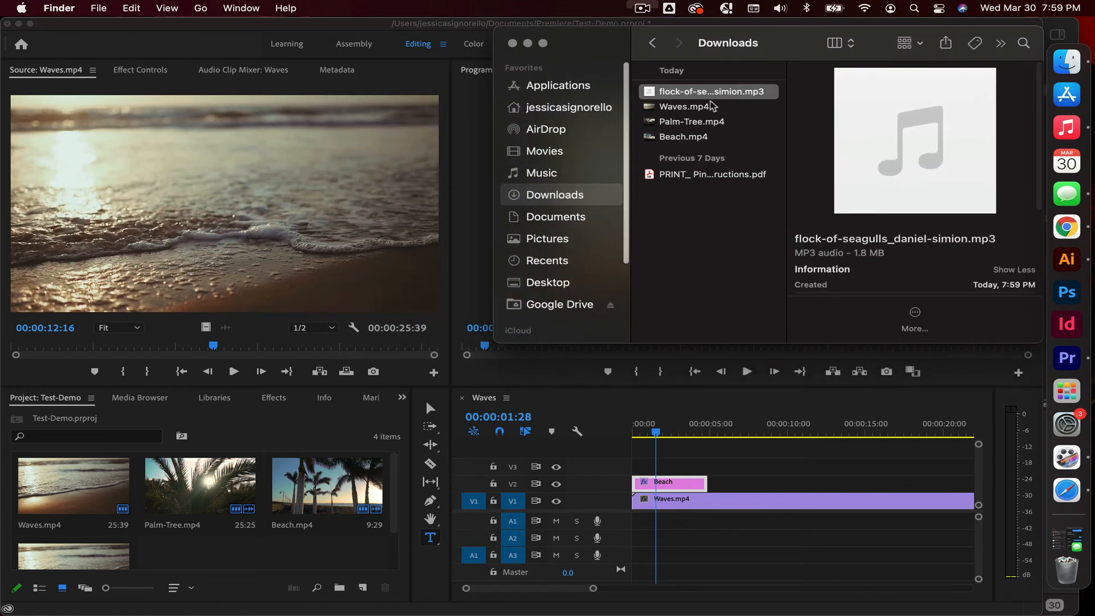
- Import the flock-of-seagulls MP3 into the Premiere Pro project and place it on track A1 at the sequence start
left_click_drag(723, 95, 259, 556)
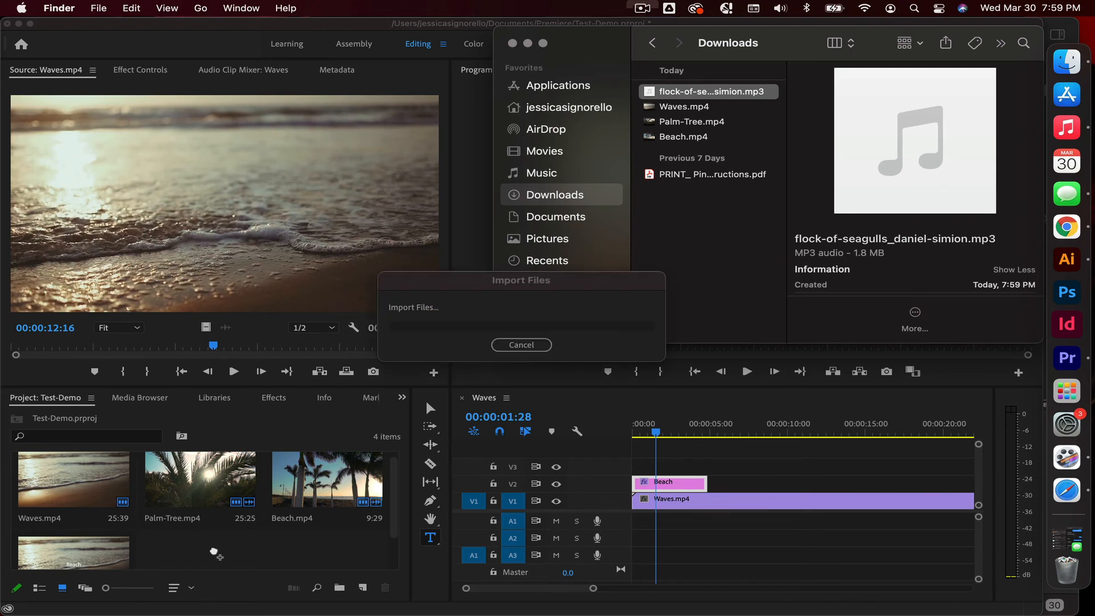
left_click(310, 543)
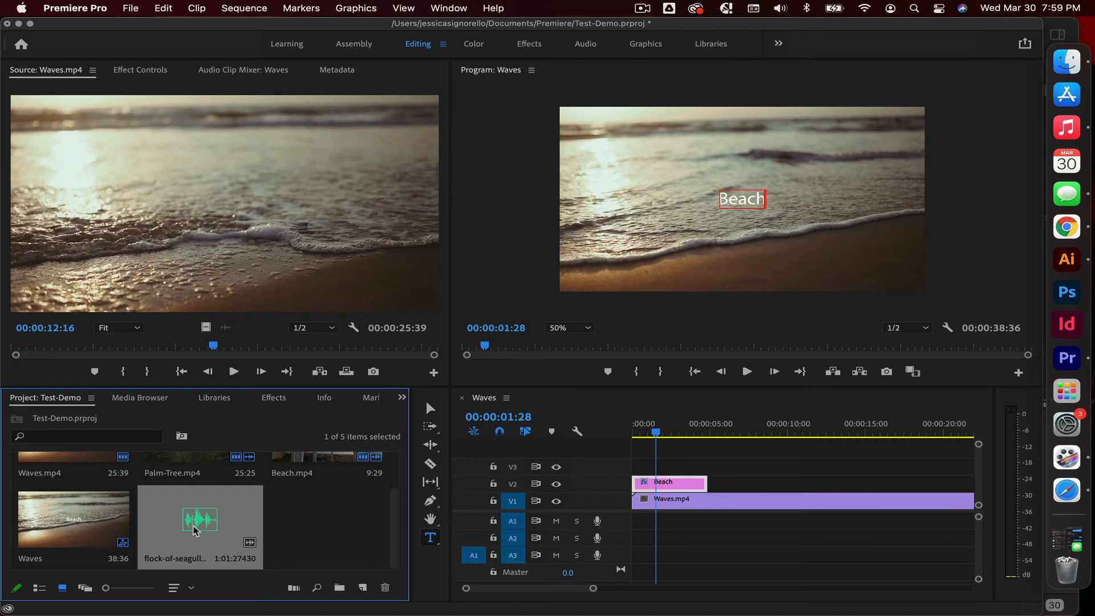
mouse_move(194, 529)
left_mouse_down()
mouse_move(349, 517)
mouse_move(633, 528)
mouse_move(664, 554)
mouse_move(636, 525)
left_mouse_up()
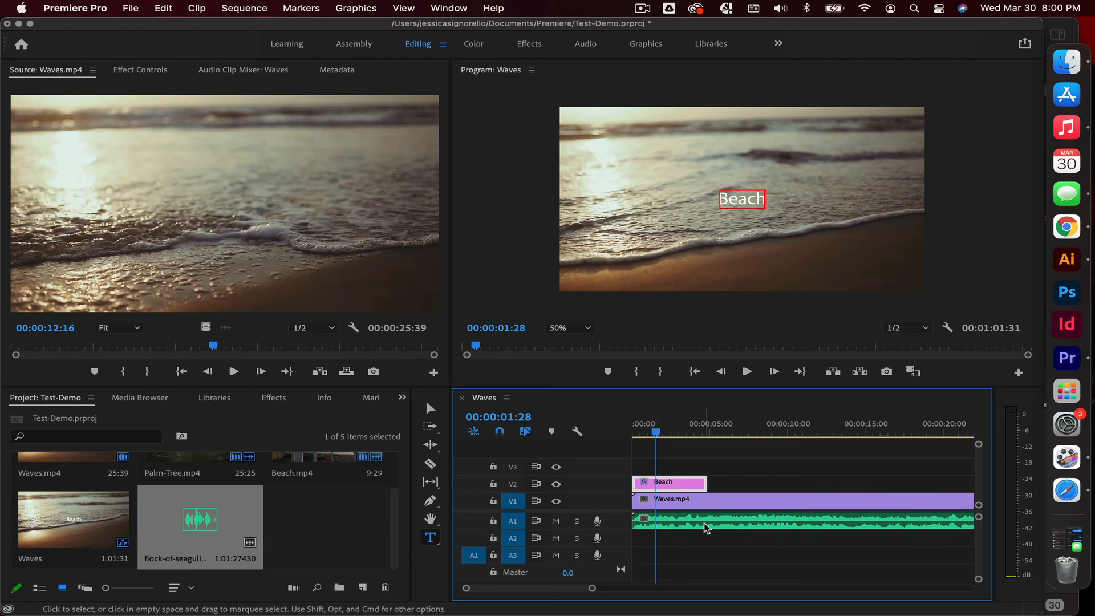
- Move the playhead to 00:00:26:06, near the start of the Palm-Tree clip in the Waves timeline
scroll(685, 536, "right", 3)
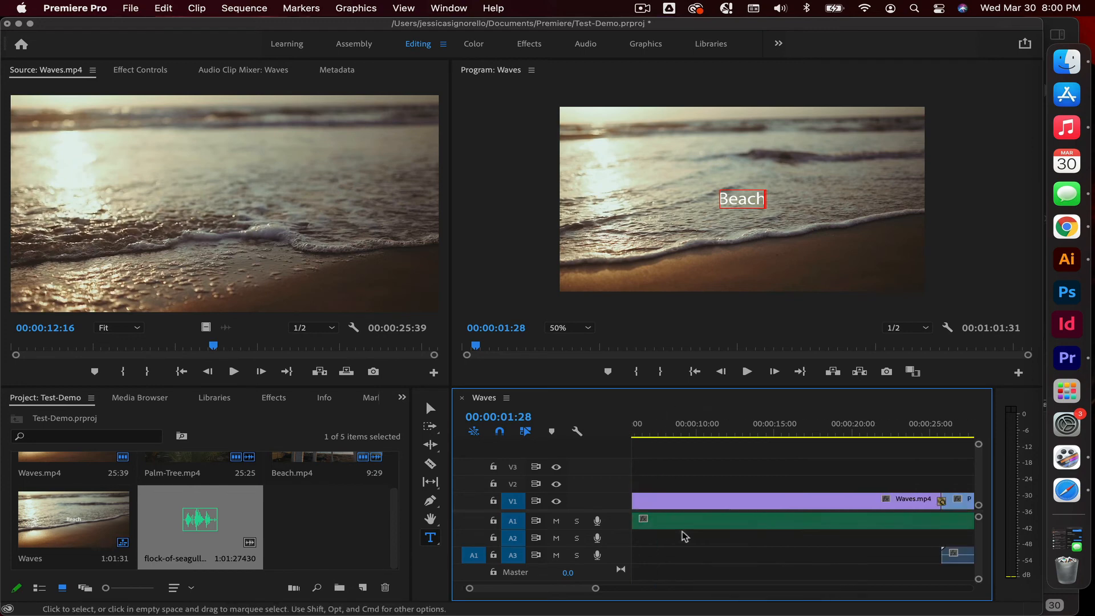
scroll(684, 536, "right", 6)
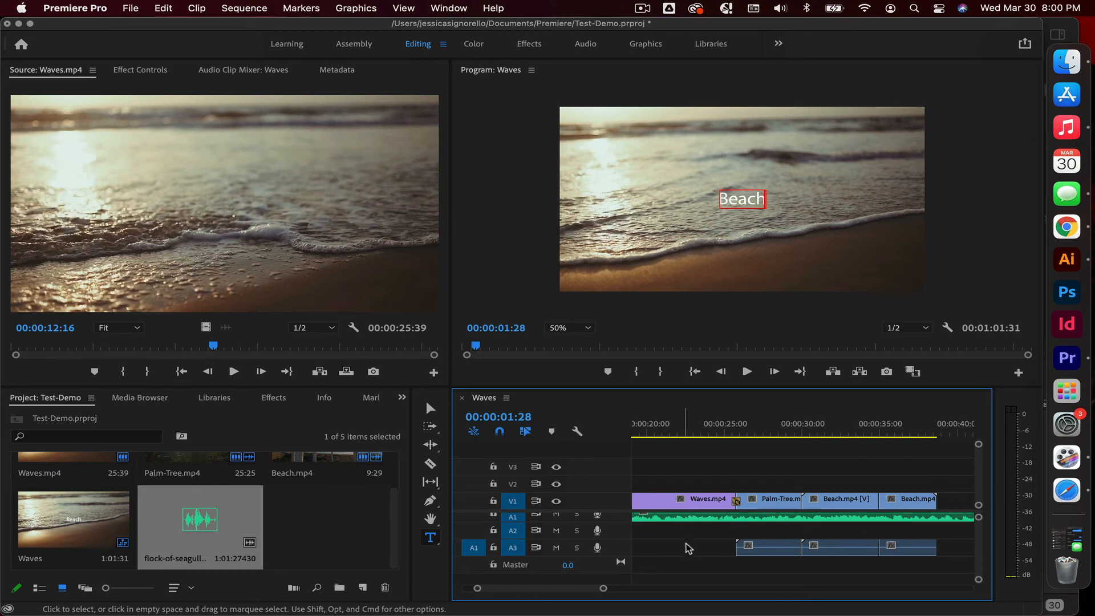
left_click(689, 548)
left_click(792, 502)
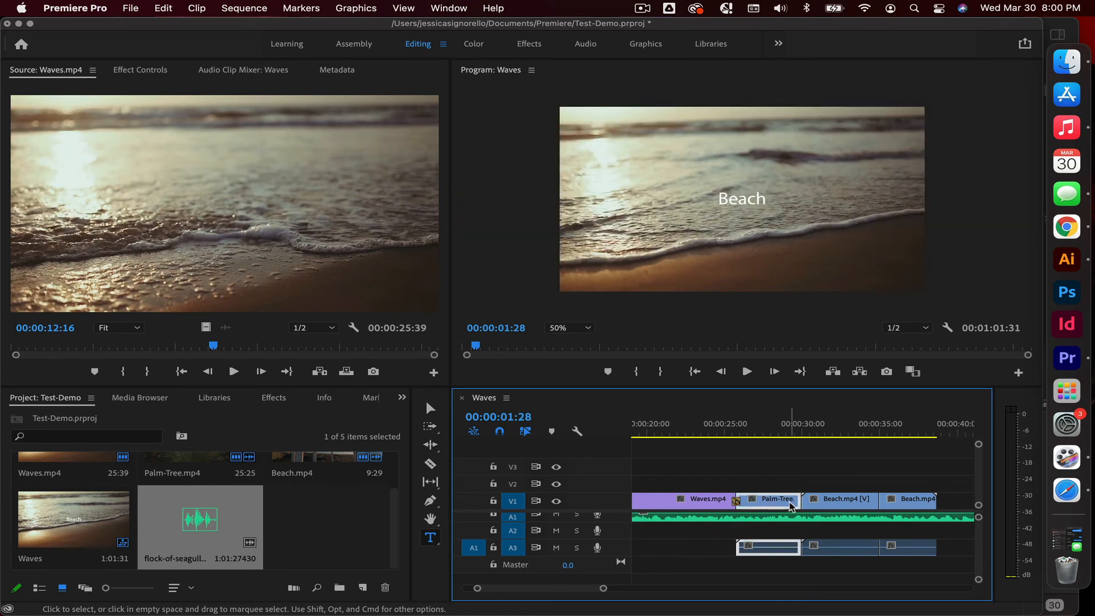
left_click(835, 502)
left_click(771, 438)
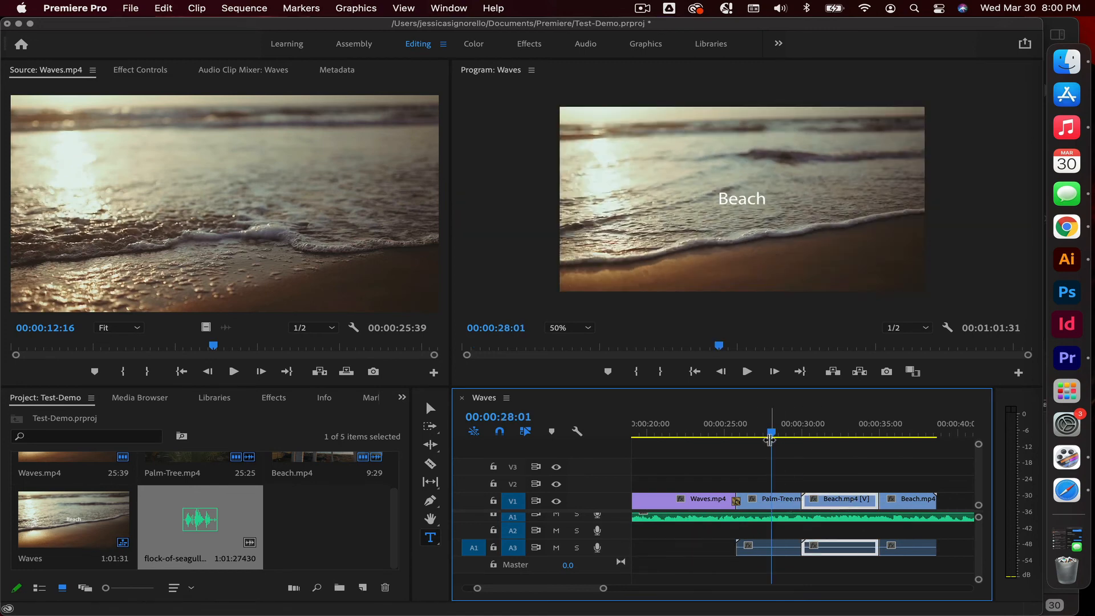
left_click_drag(769, 438, 742, 440)
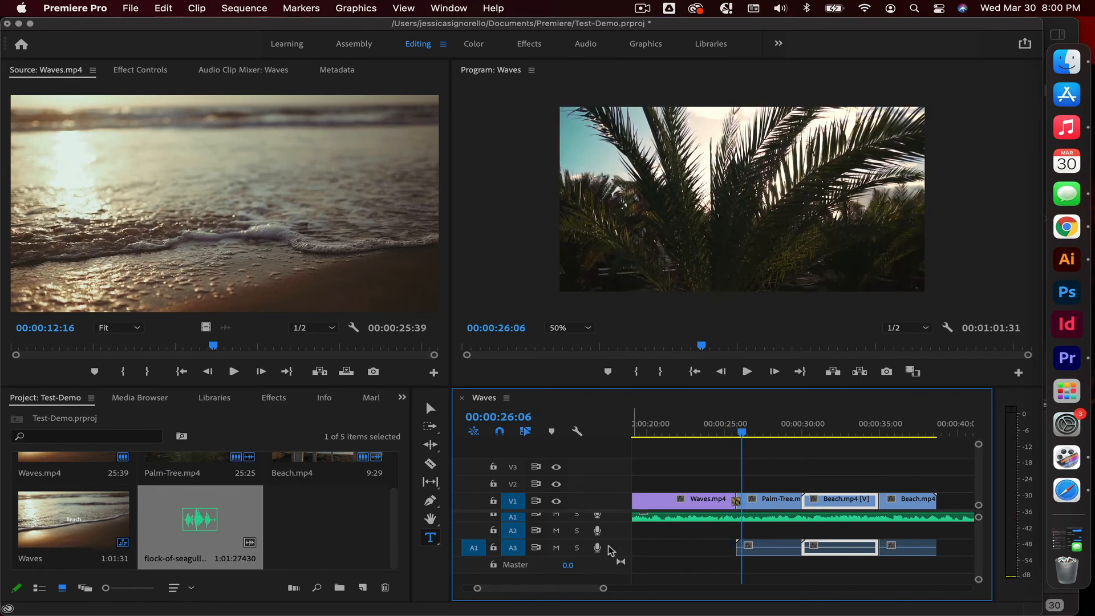
- Mute audio track A3 and play a short stretch of the Palm-Tree clip to check the sound
left_click(557, 548)
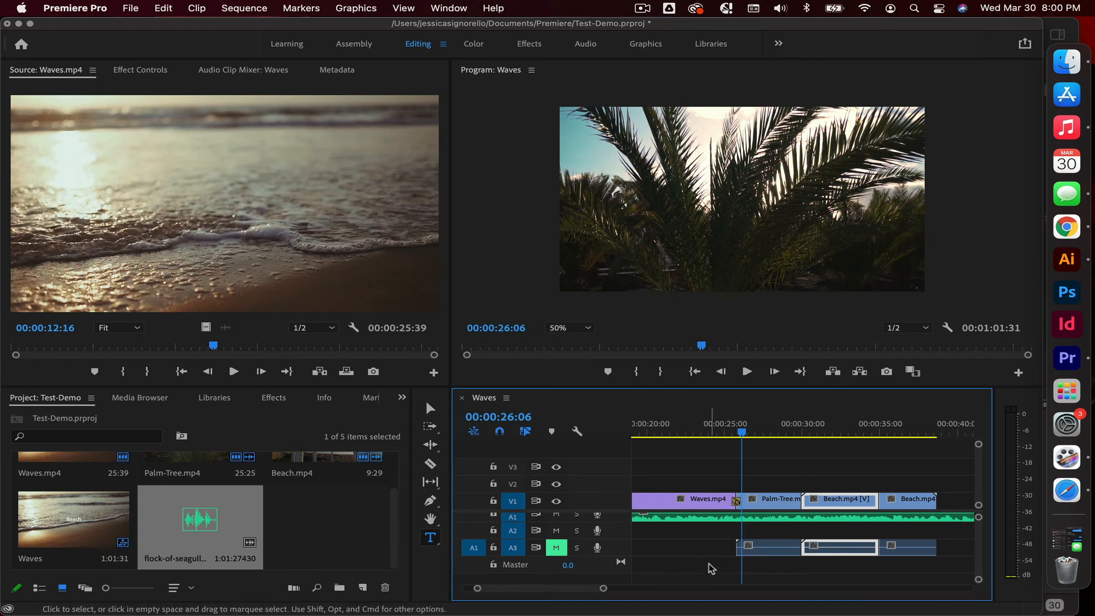
key("space")
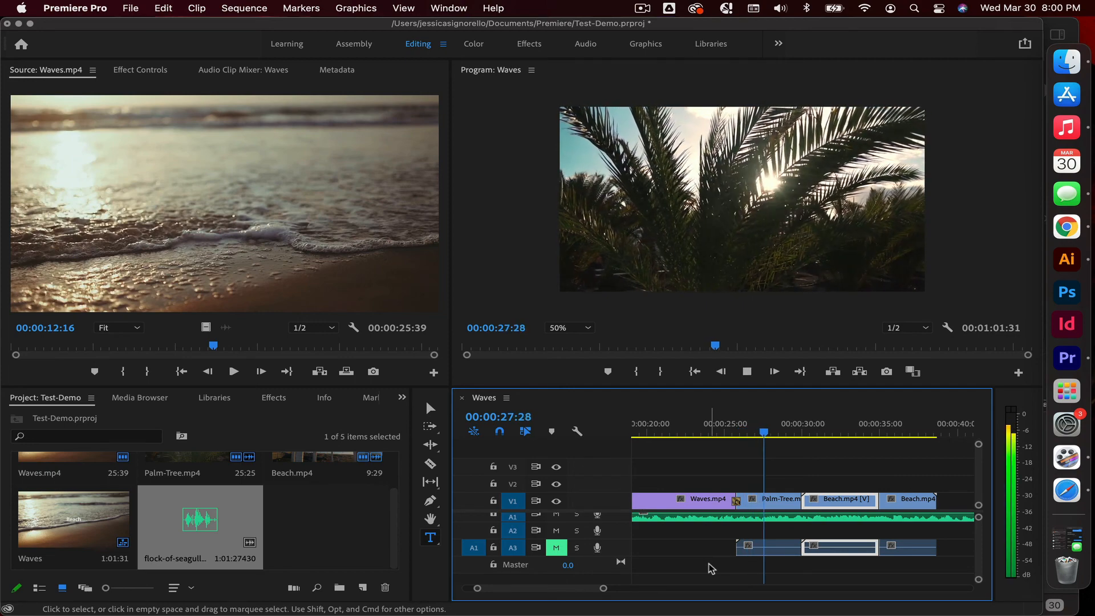
key("space")
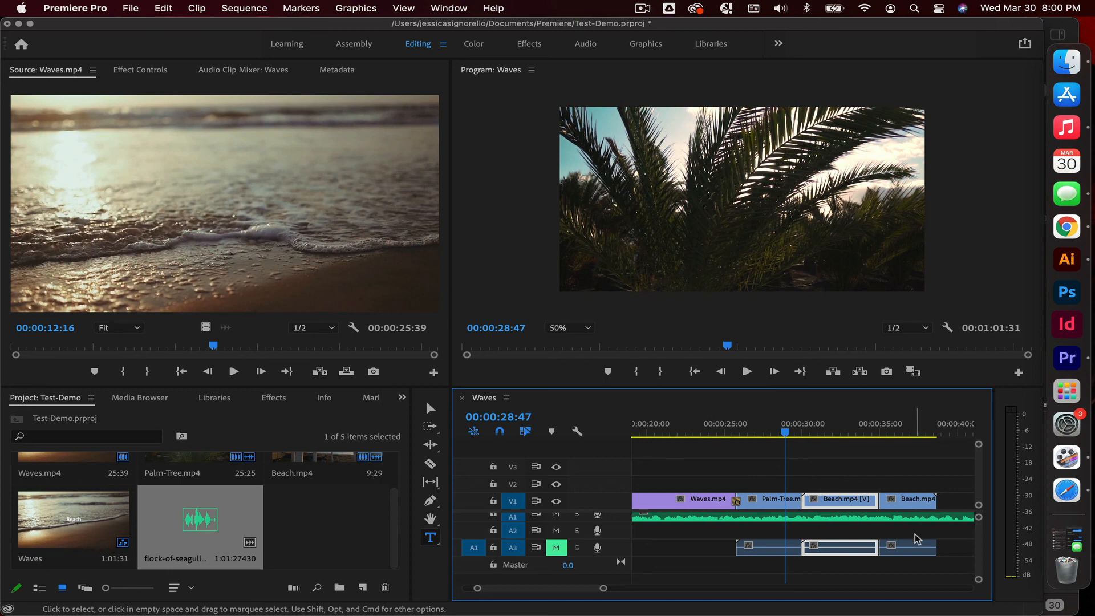
- Trim the end of the flock-of-seagulls audio on track A1 back to the end of the last Beach.mp4 clip
scroll(914, 534, "down", 5)
scroll(914, 534, "down", 8)
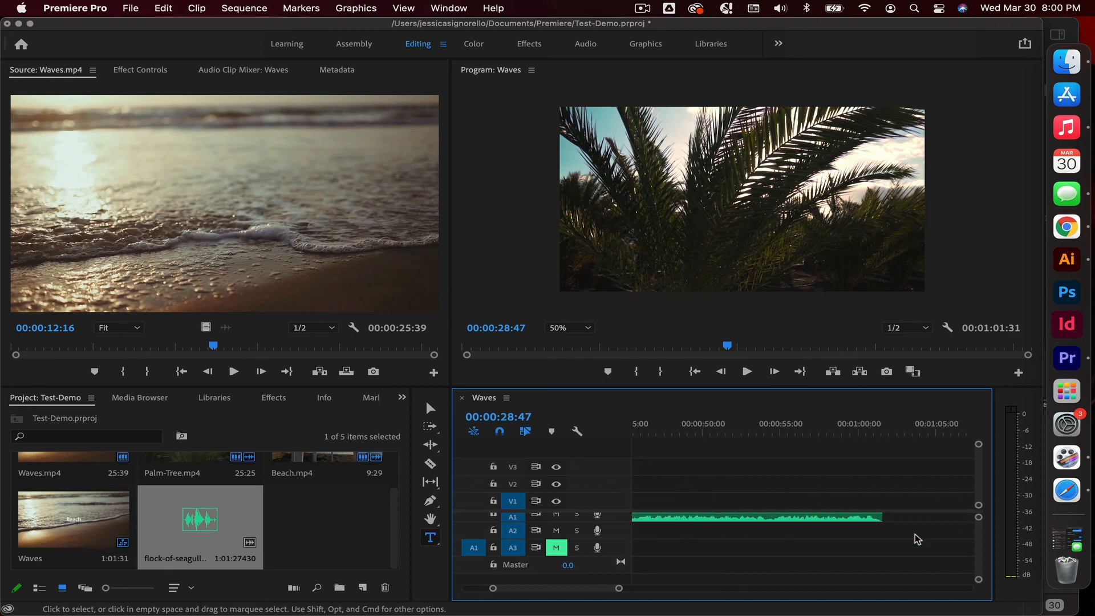
scroll(887, 518, "up", 7)
scroll(887, 518, "down", 3)
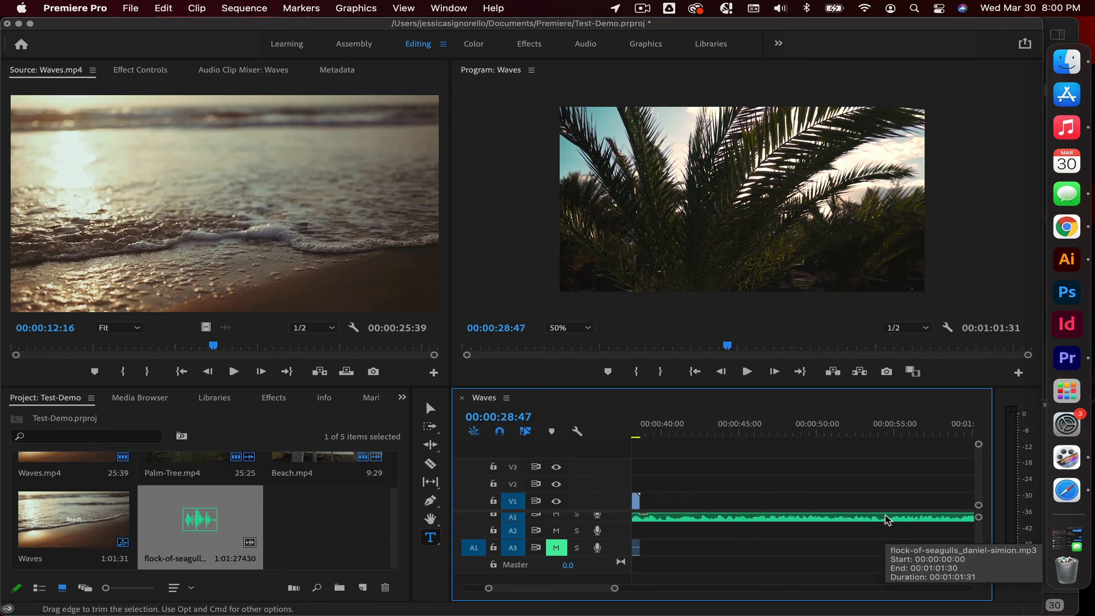
scroll(887, 518, "down", 2)
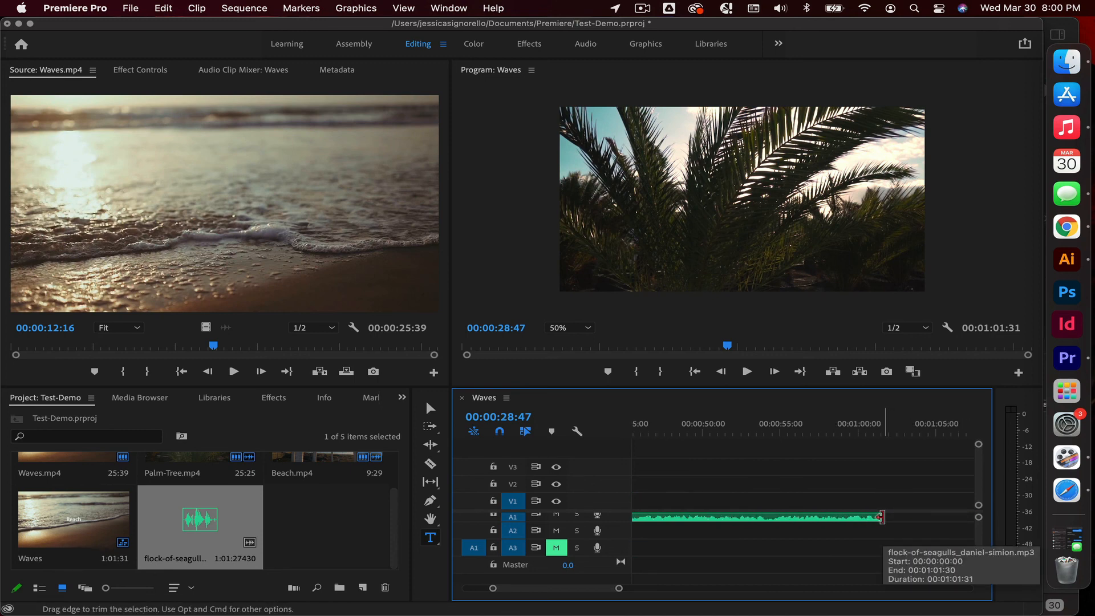
left_click_drag(881, 517, 676, 517)
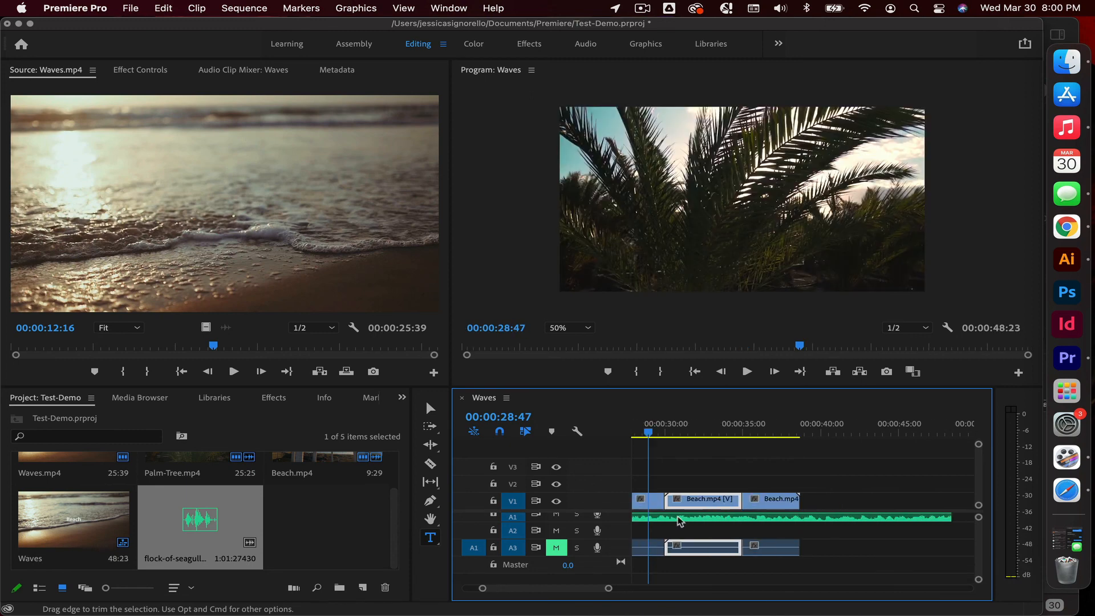
left_click_drag(948, 514, 799, 516)
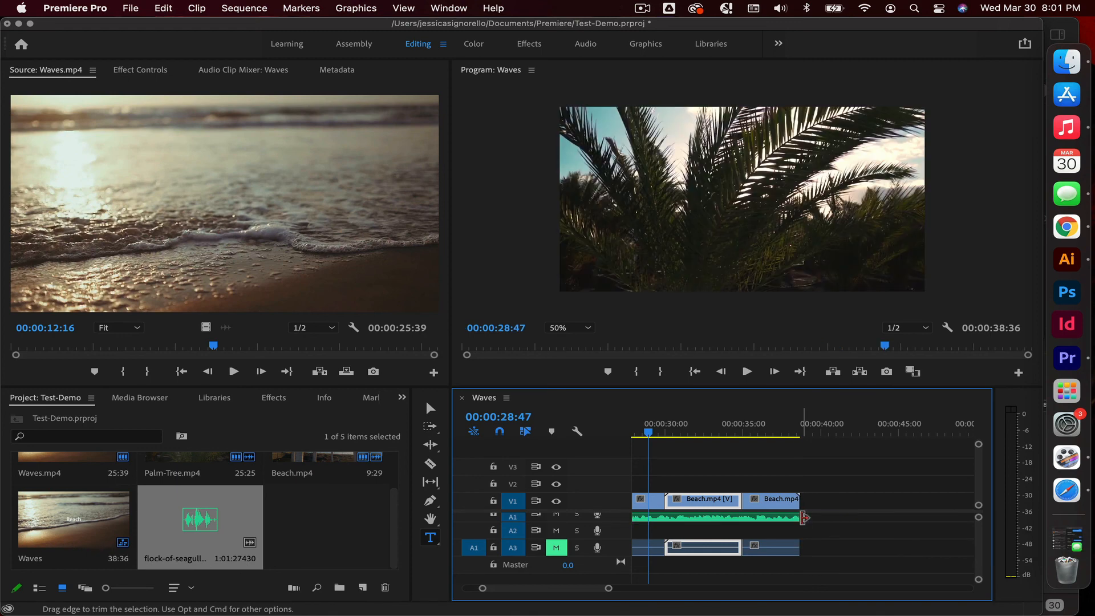
scroll(803, 518, "left", 10)
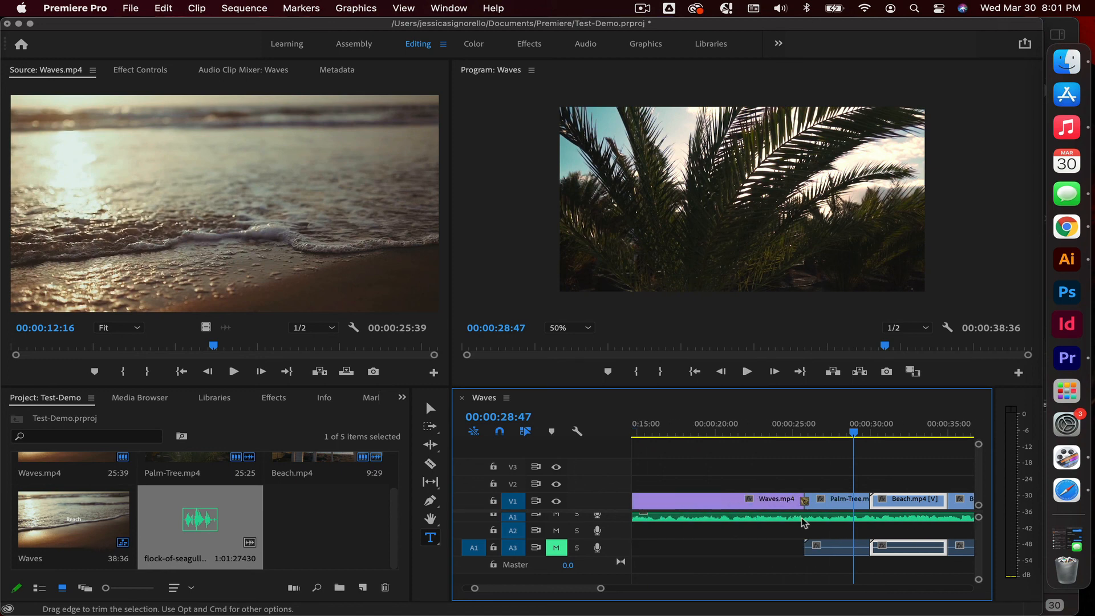
scroll(802, 522, "right", 10)
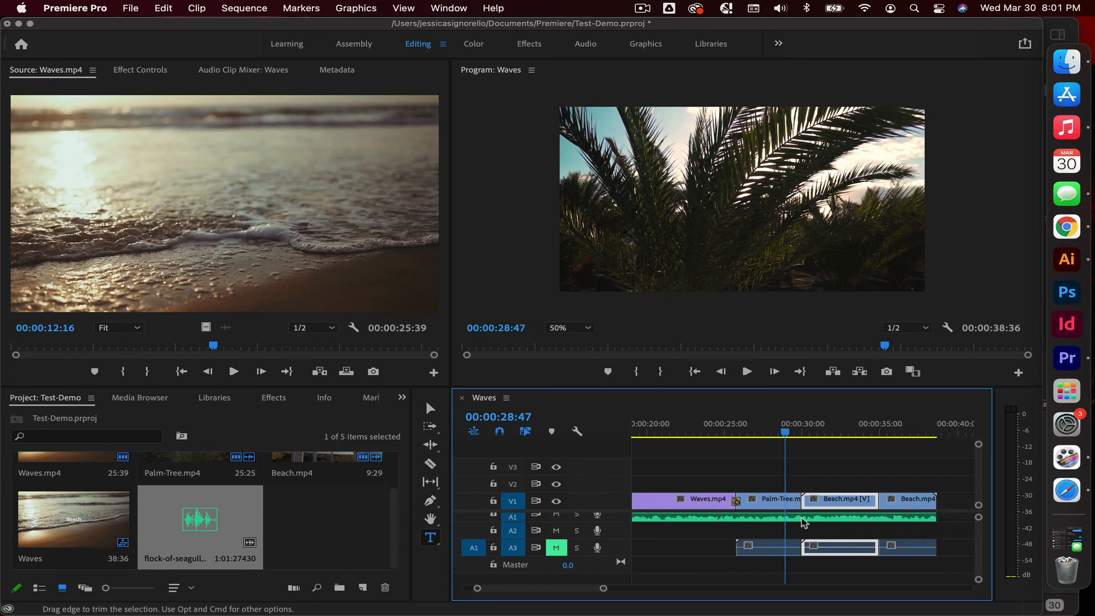